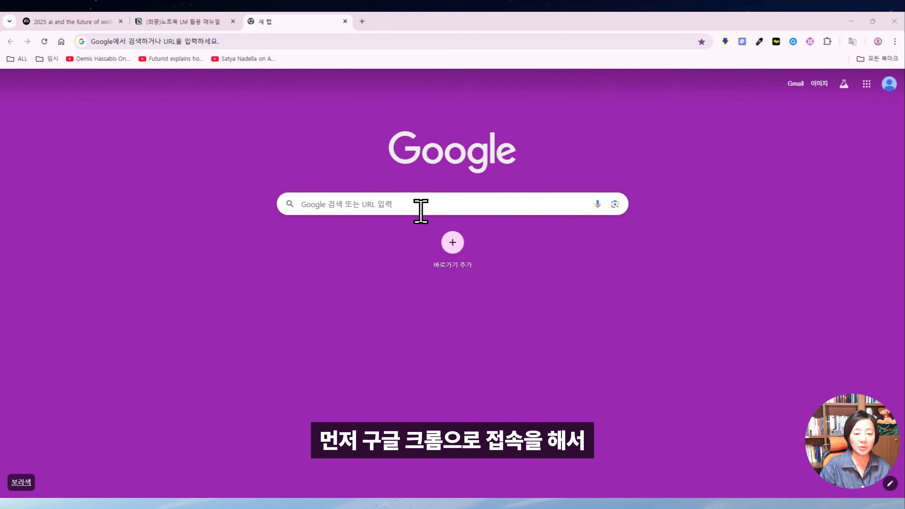
Search Google again for 노트북lm and open the NotebookLM homepage at notebooklm.google.
{"action": "left_click", "coordinate": [367, 209]}
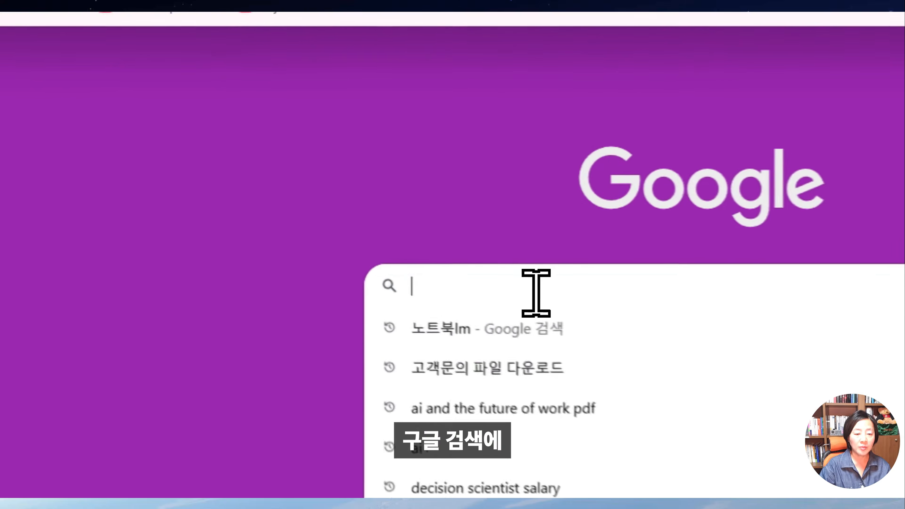
{"action": "left_click", "coordinate": [463, 337]}
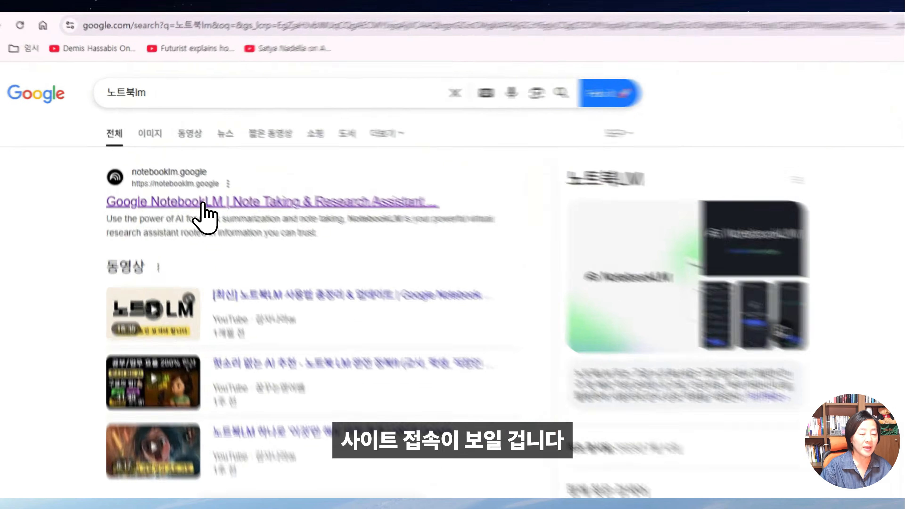
{"action": "left_click", "coordinate": [180, 173]}
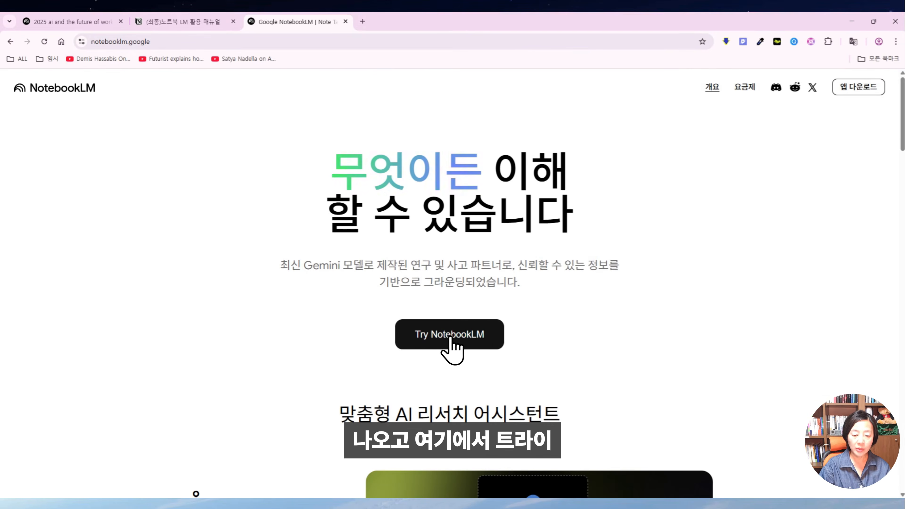
Enter NotebookLM's notebook list, then open a new Chrome tab beside it.
{"action": "left_click", "coordinate": [466, 337]}
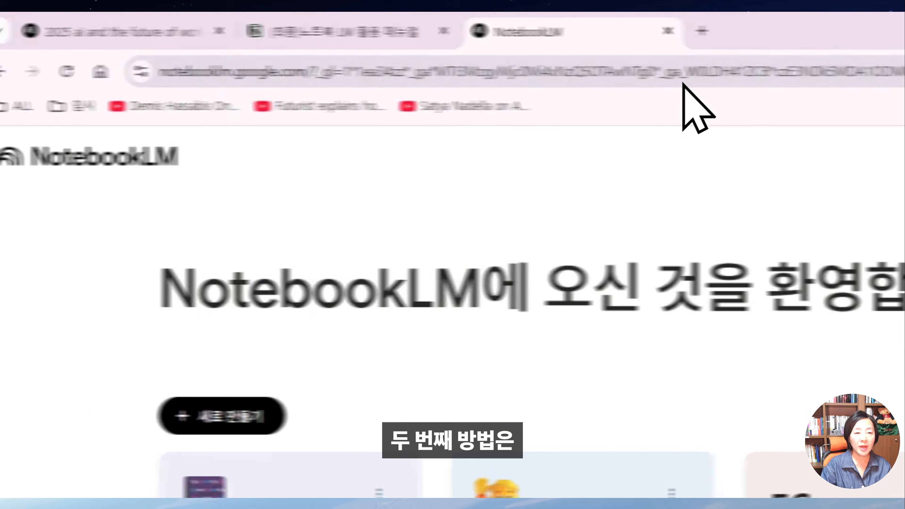
{"action": "left_click", "coordinate": [363, 21]}
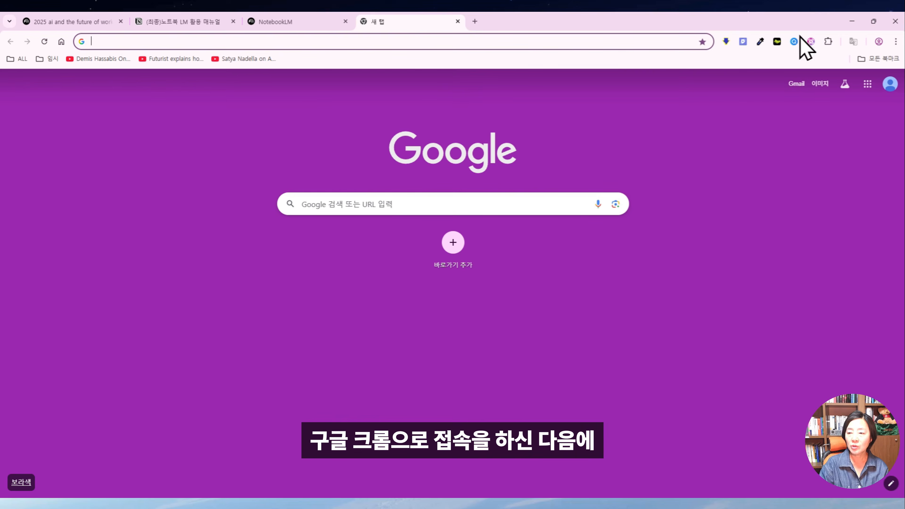
Go from Manage extensions to the Chrome Web Store extensions page.
{"action": "left_click", "coordinate": [828, 41]}
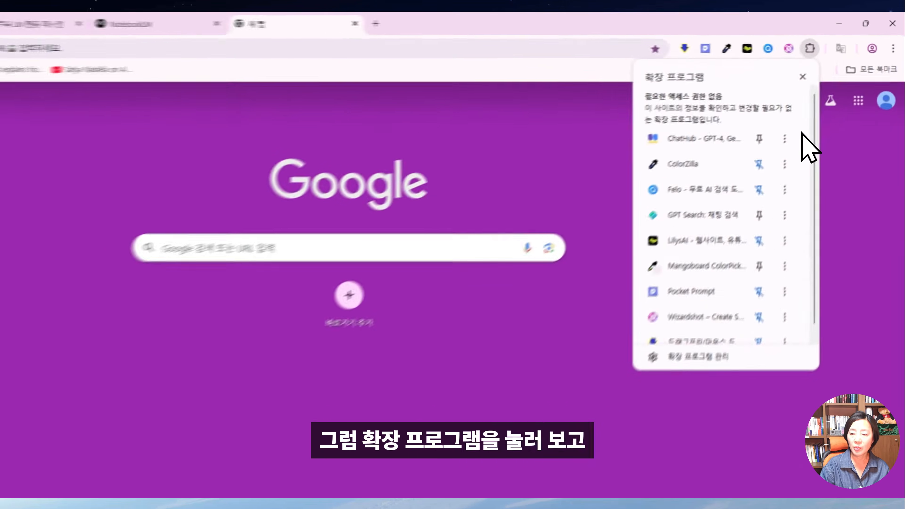
{"action": "scroll", "coordinate": [710, 303], "scroll_direction": "down", "scroll_amount": 1}
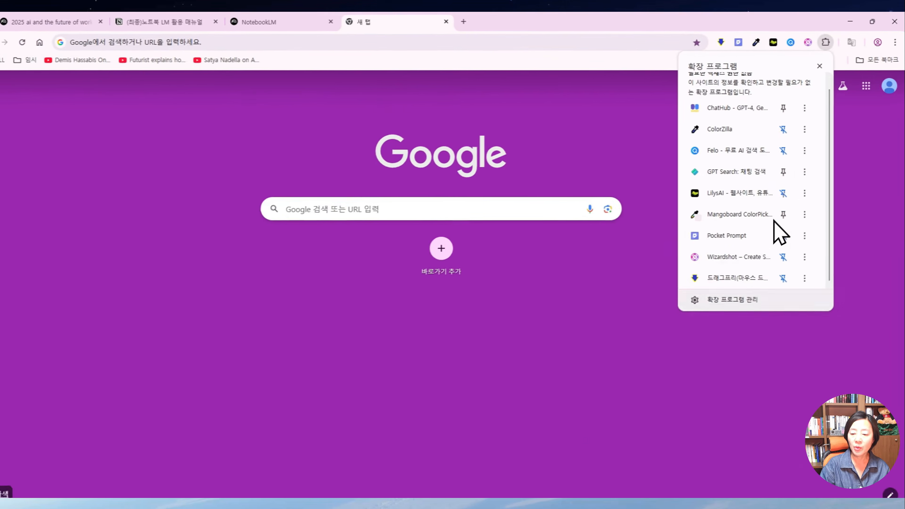
{"action": "left_click", "coordinate": [736, 293]}
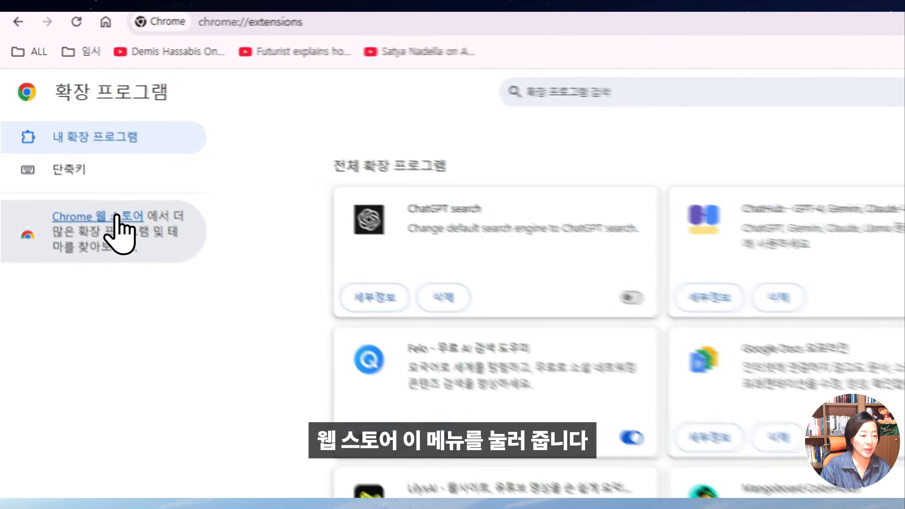
{"action": "left_click", "coordinate": [68, 155]}
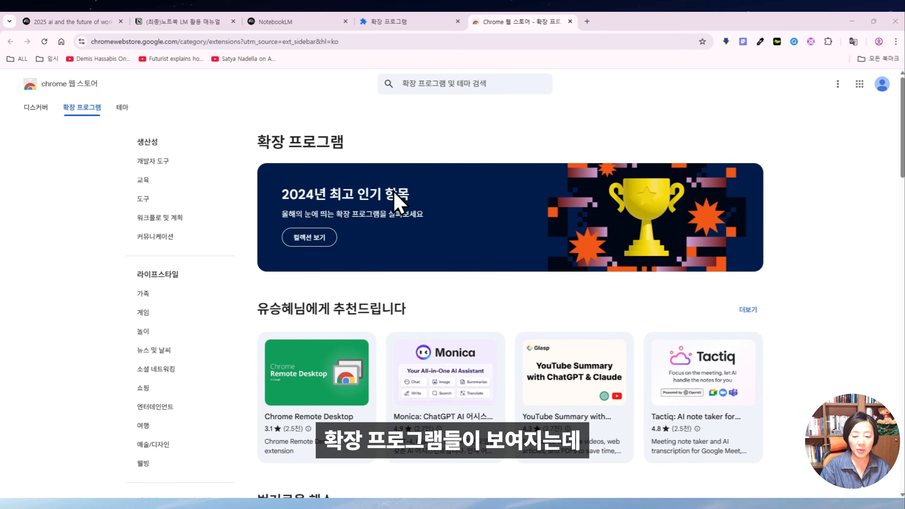
Search the store for 'notebooklm web improter' and choose Add to Chrome on NotebookLM 웹 가져오기 도구.
{"action": "left_click", "coordinate": [453, 89]}
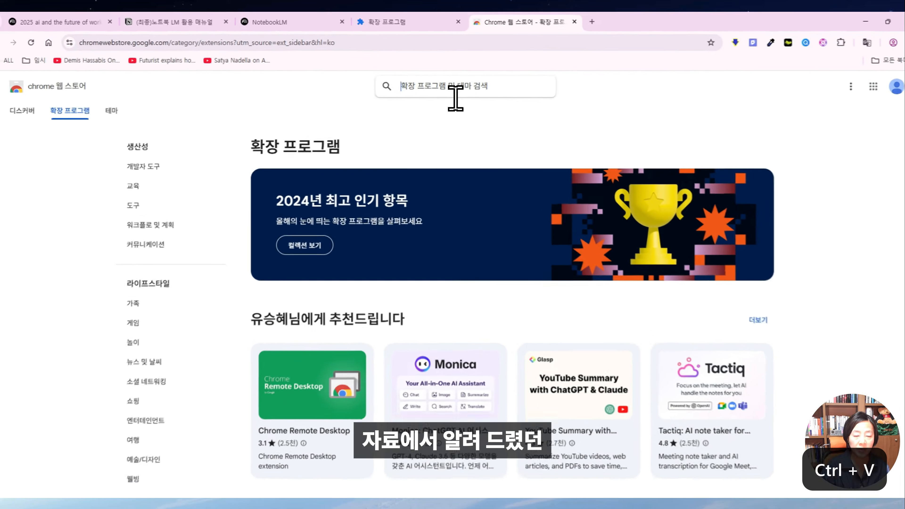
{"action": "type", "text": "notebooklm web improter"}
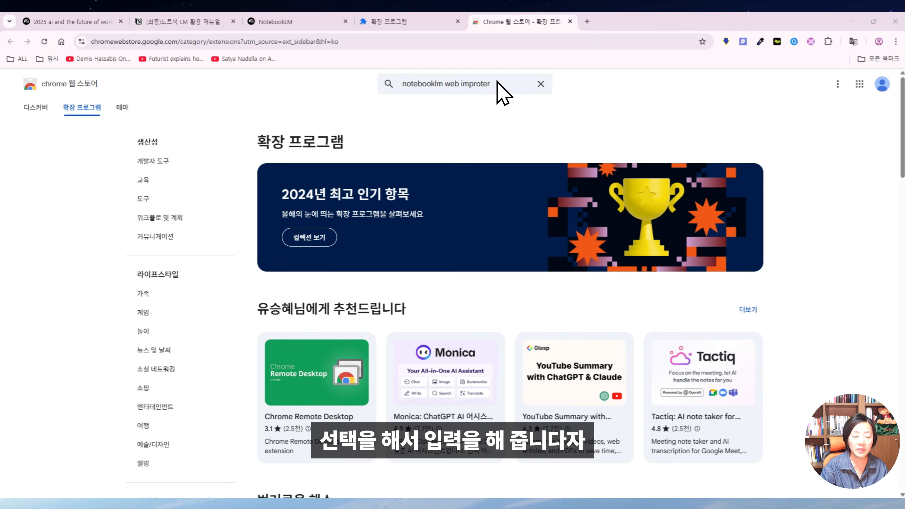
{"action": "key", "text": "Return"}
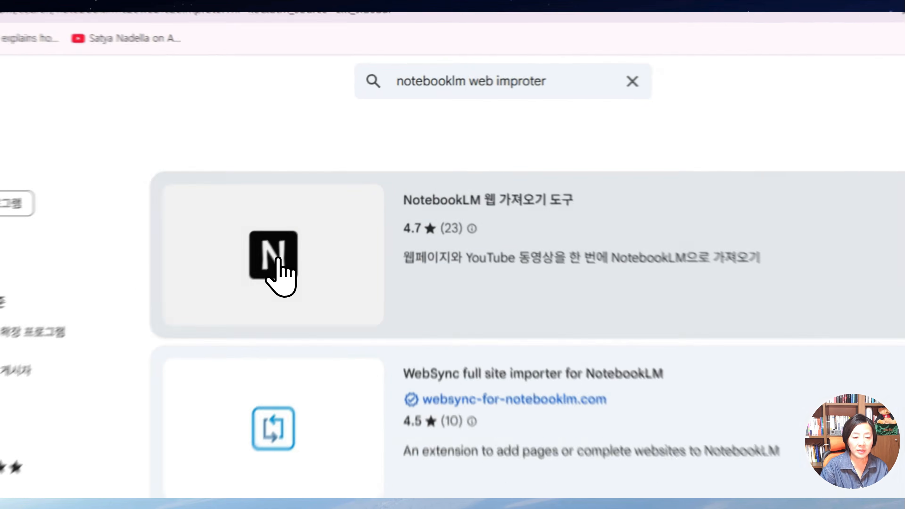
{"action": "left_click", "coordinate": [333, 189]}
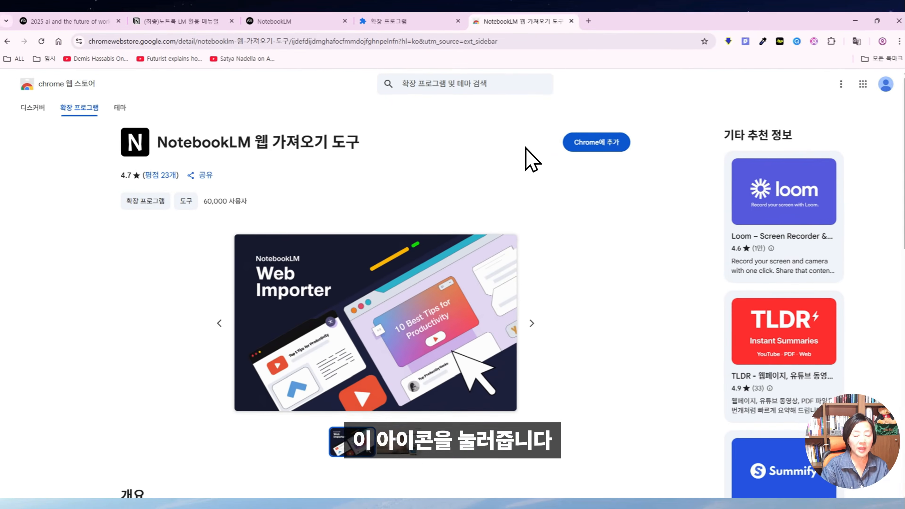
{"action": "left_click", "coordinate": [596, 142]}
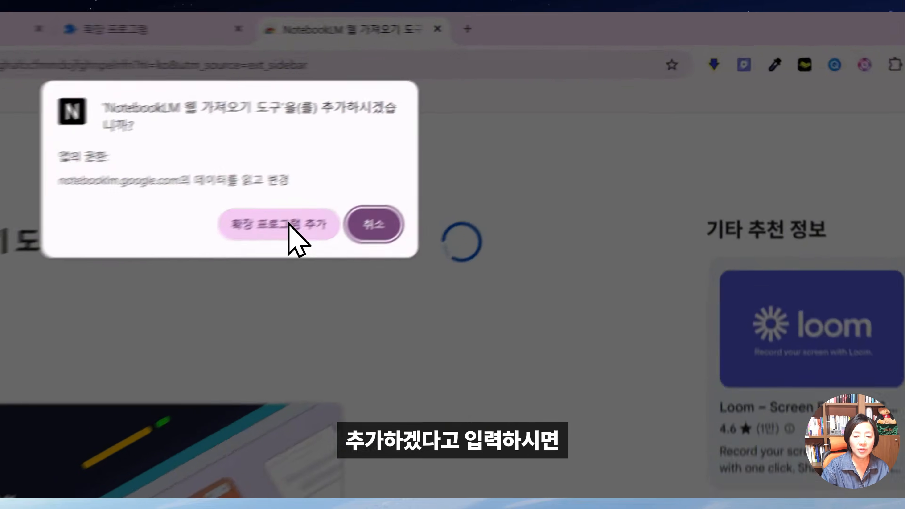
Confirm installing NotebookLM 웹 가져오기 도구 and pin its icon to the Chrome toolbar.
{"action": "left_click", "coordinate": [488, 131]}
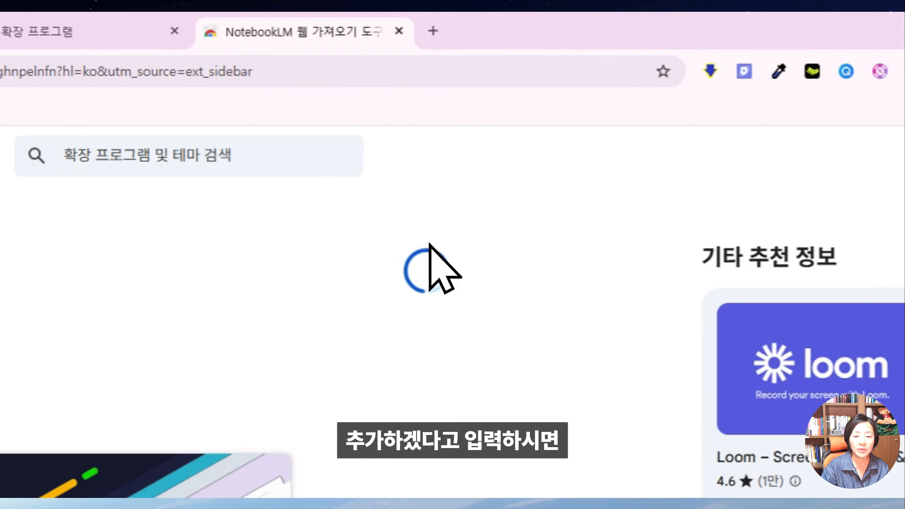
{"action": "left_click", "coordinate": [628, 263]}
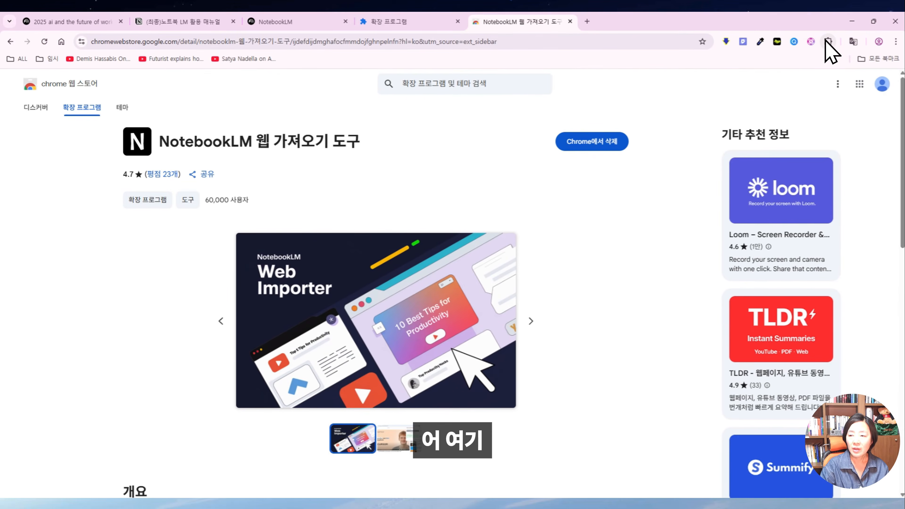
{"action": "left_click", "coordinate": [829, 41]}
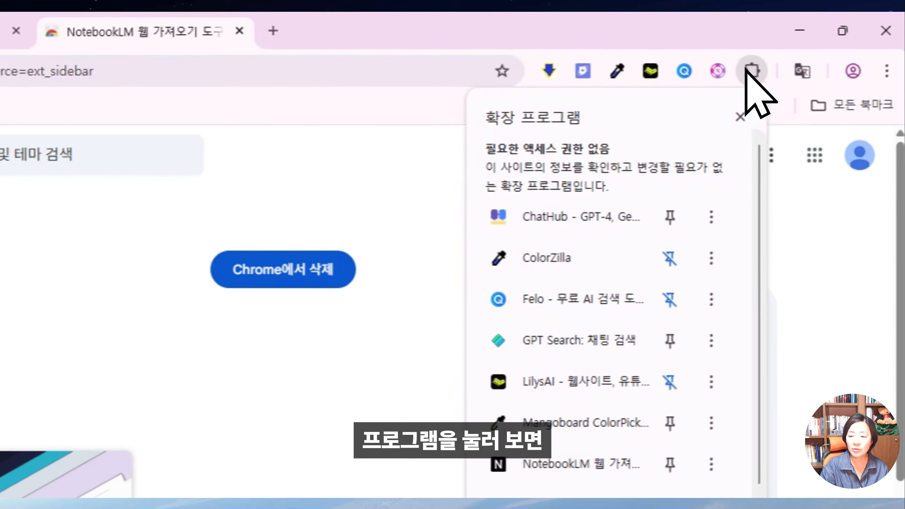
{"action": "left_click", "coordinate": [235, 428]}
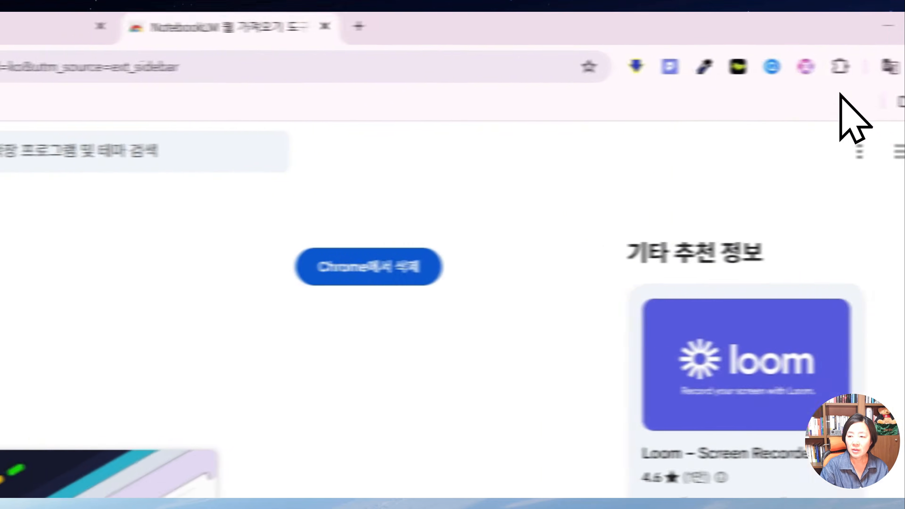
{"action": "left_click", "coordinate": [841, 68]}
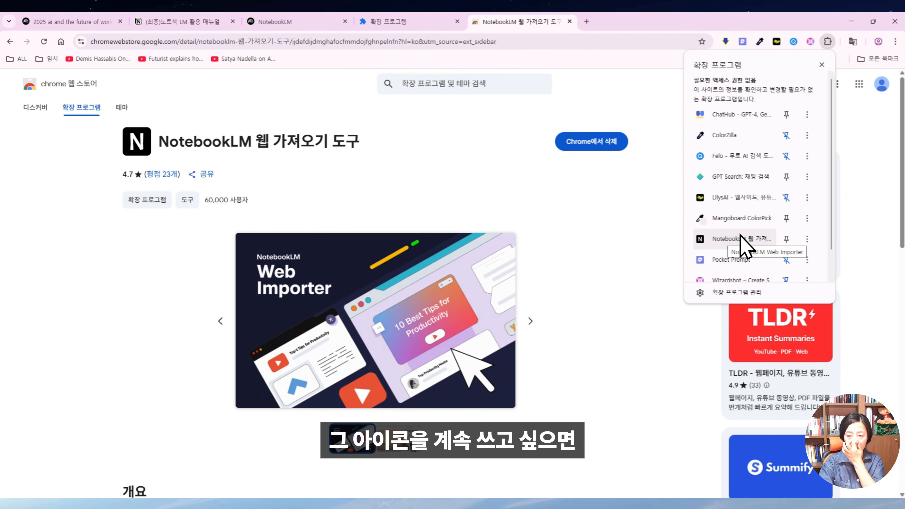
{"action": "left_click", "coordinate": [786, 238]}
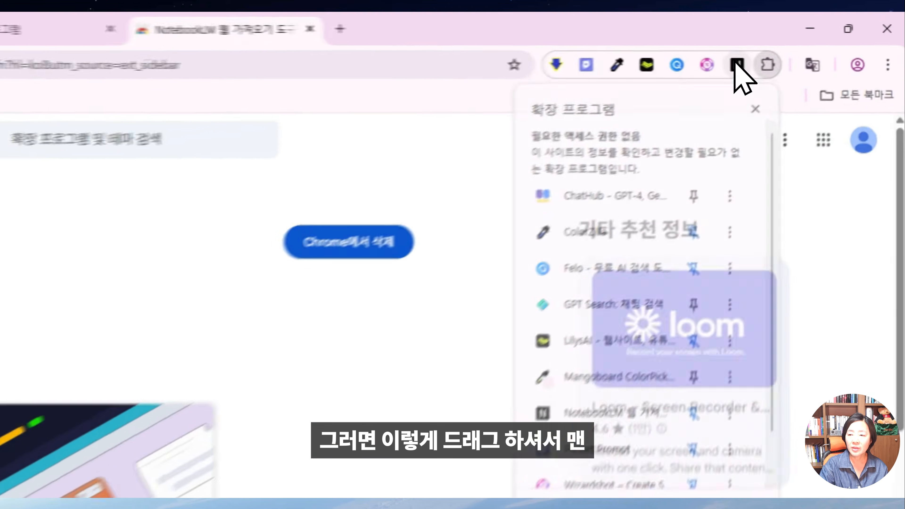
{"action": "left_click_drag", "start_coordinate": [811, 41], "coordinate": [801, 43]}
Move the pinned NotebookLM extension icon to the leftmost toolbar slot.
{"action": "left_click_drag", "start_coordinate": [699, 75], "coordinate": [515, 80]}
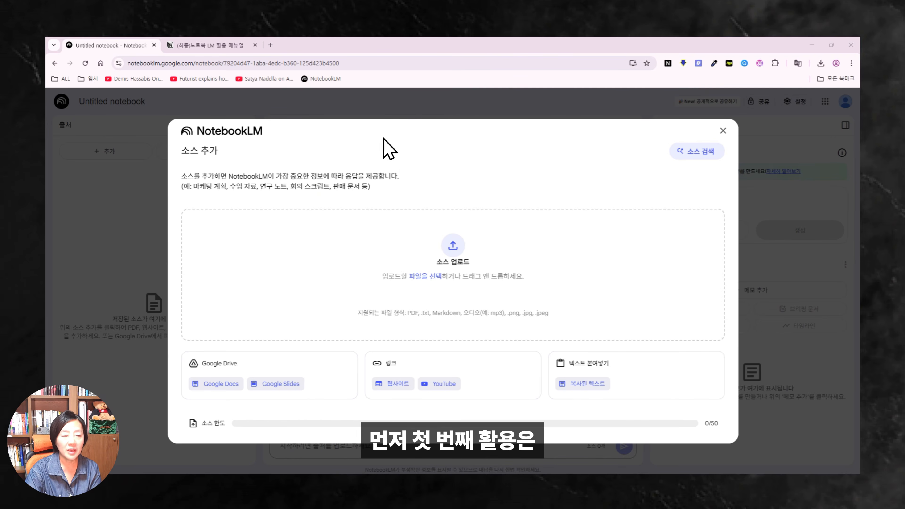
{"action": "left_click", "coordinate": [229, 45]}
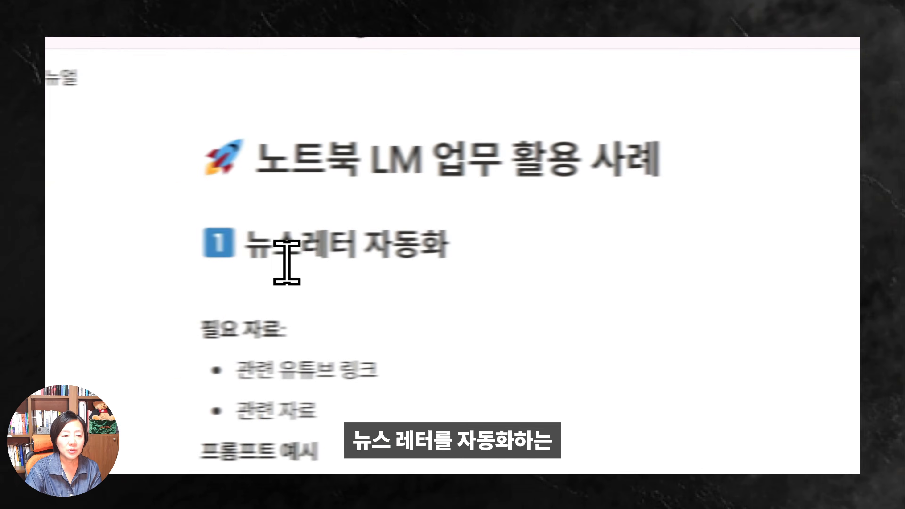
{"action": "left_click_drag", "start_coordinate": [337, 248], "coordinate": [536, 247]}
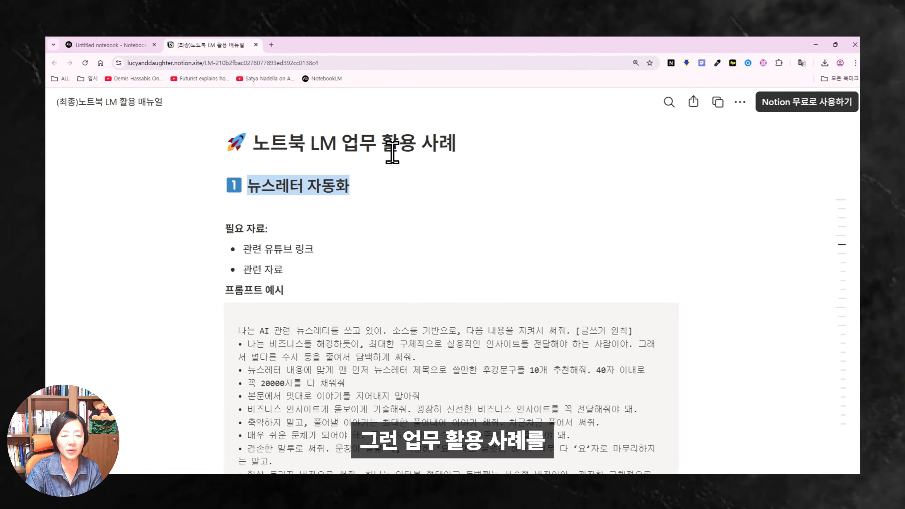
{"action": "left_click", "coordinate": [152, 49]}
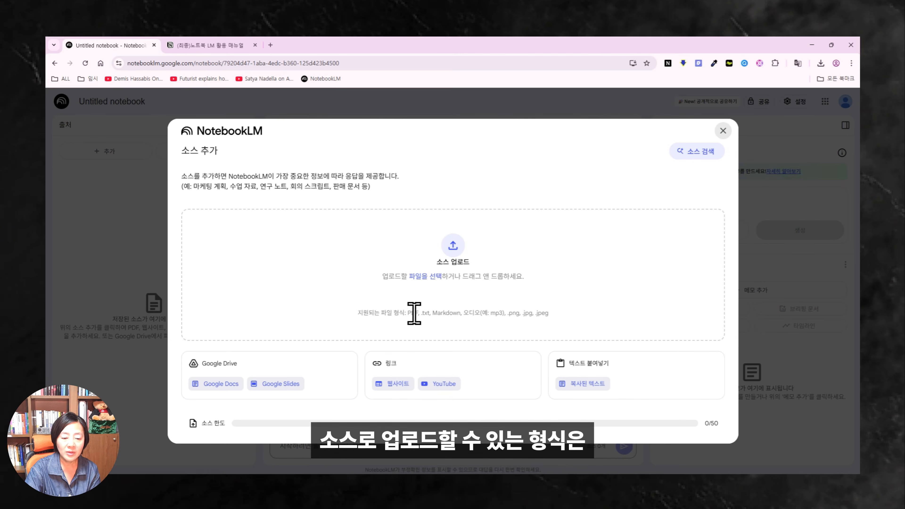
Review the add-source dialog's supported file formats, noting PDF and .txt support.
{"action": "left_click_drag", "start_coordinate": [358, 313], "coordinate": [564, 311]}
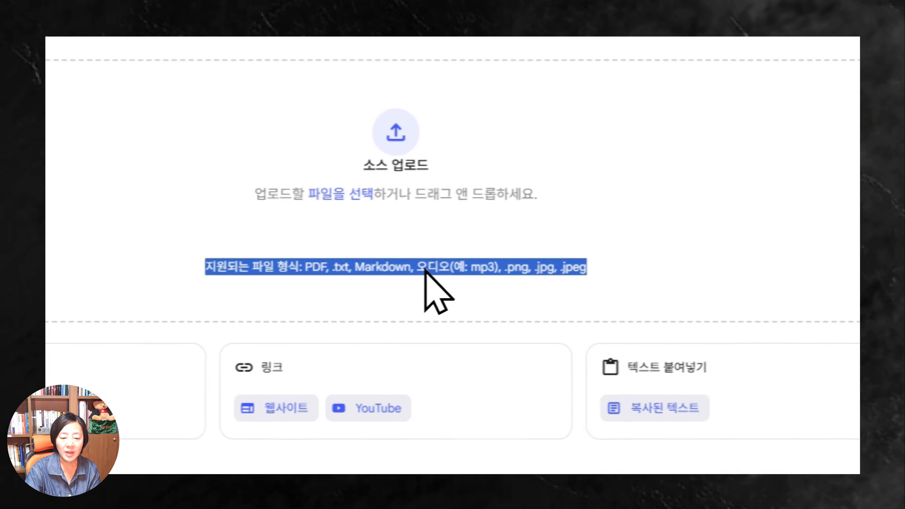
{"action": "left_click", "coordinate": [341, 273]}
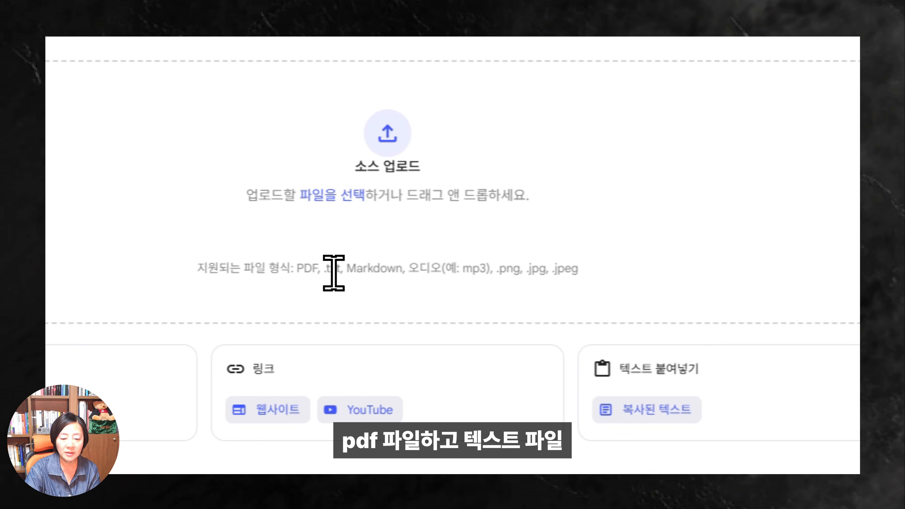
{"action": "left_click_drag", "start_coordinate": [335, 274], "coordinate": [584, 264]}
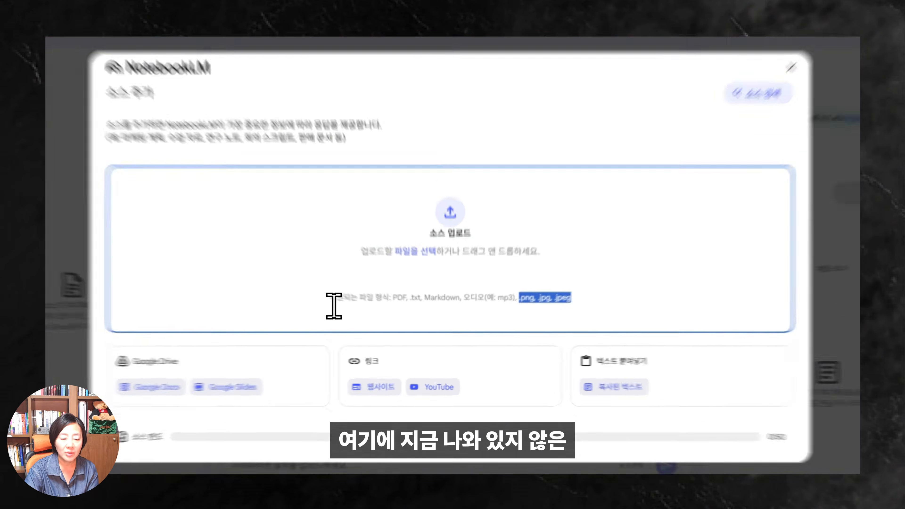
{"action": "left_click_drag", "start_coordinate": [358, 315], "coordinate": [449, 317]}
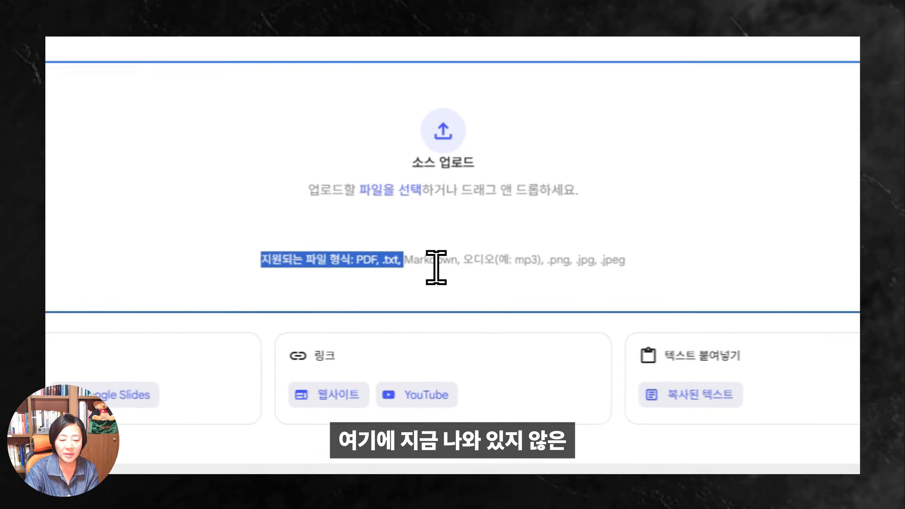
{"action": "left_click_drag", "start_coordinate": [436, 268], "coordinate": [651, 263]}
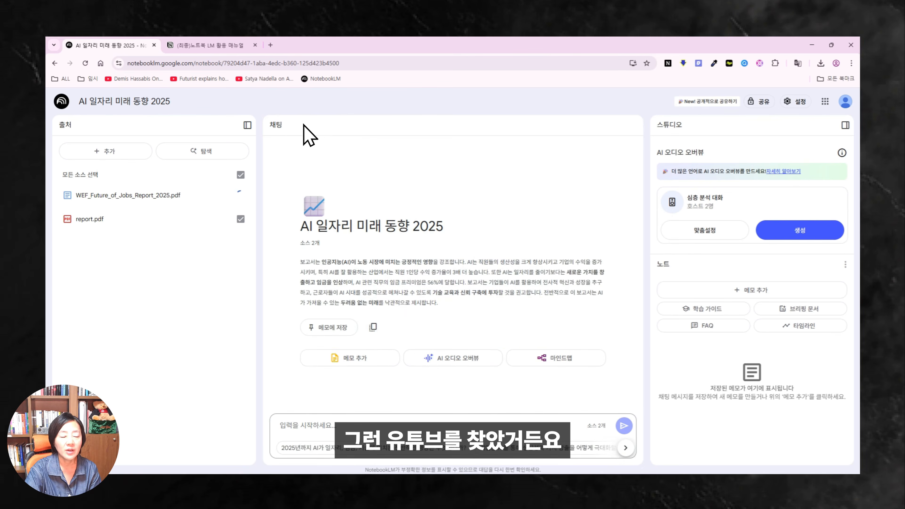
Copy the WIRED future-of-work interview video's YouTube URL and return to the notebook.
{"action": "left_click", "coordinate": [151, 77]}
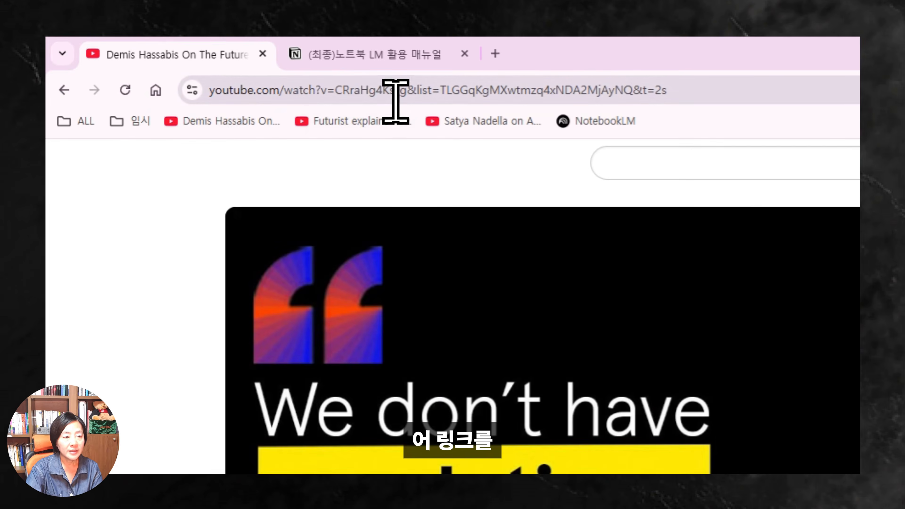
{"action": "left_click", "coordinate": [397, 93]}
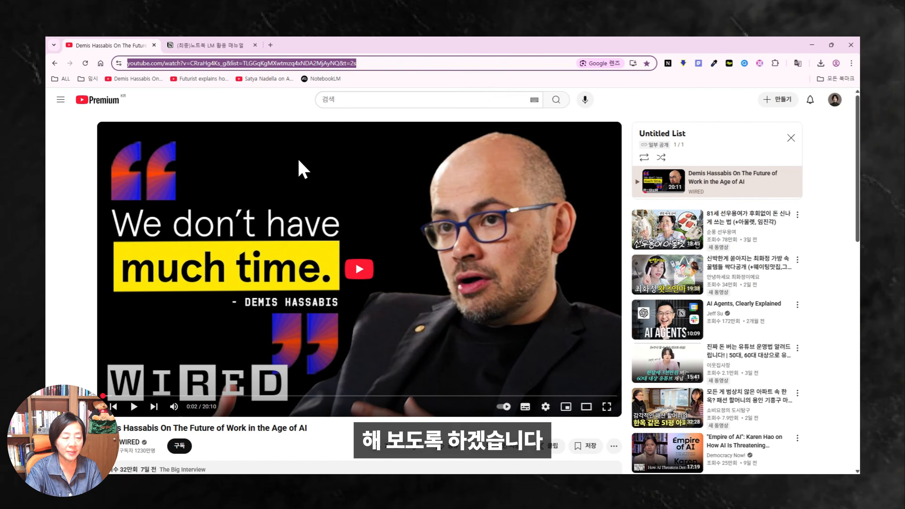
{"action": "key", "text": "ctrl+c"}
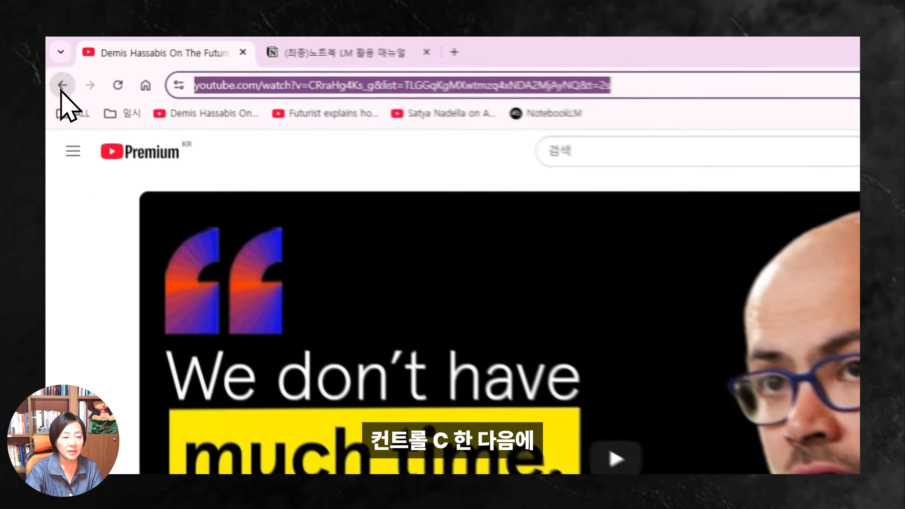
{"action": "left_click", "coordinate": [55, 63]}
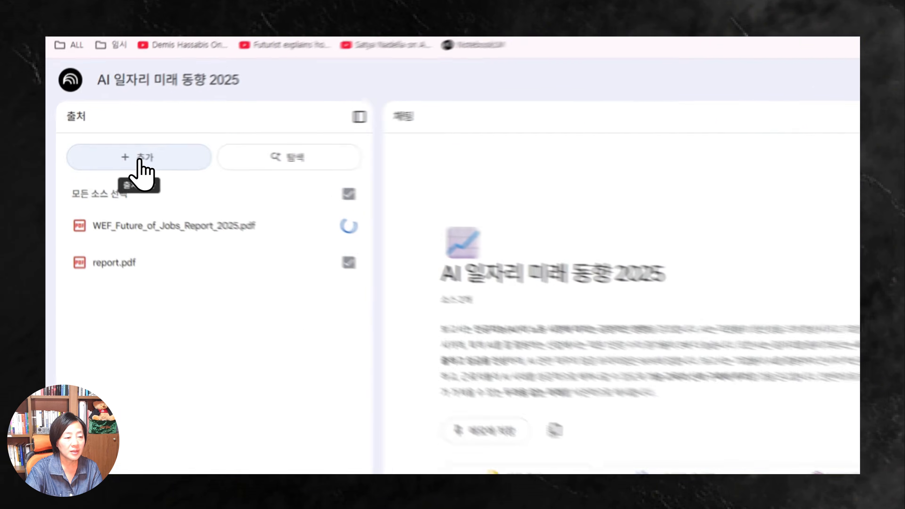
Paste the copied video URL as a YouTube source and insert it into the notebook.
{"action": "left_click", "coordinate": [139, 162]}
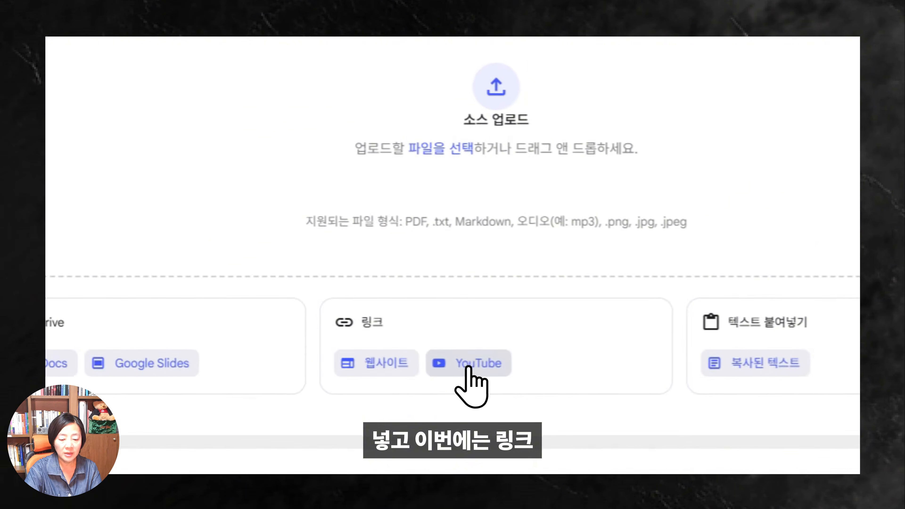
{"action": "left_click", "coordinate": [468, 368]}
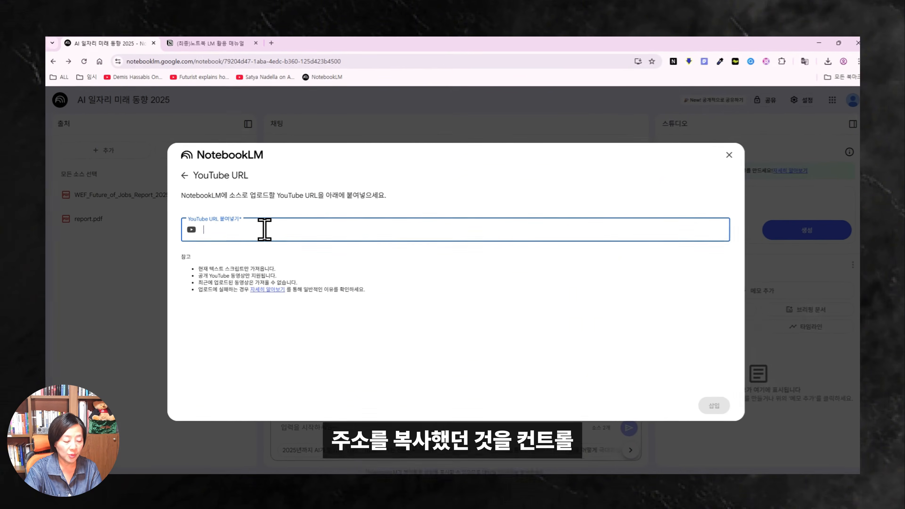
{"action": "key", "text": "ctrl+v"}
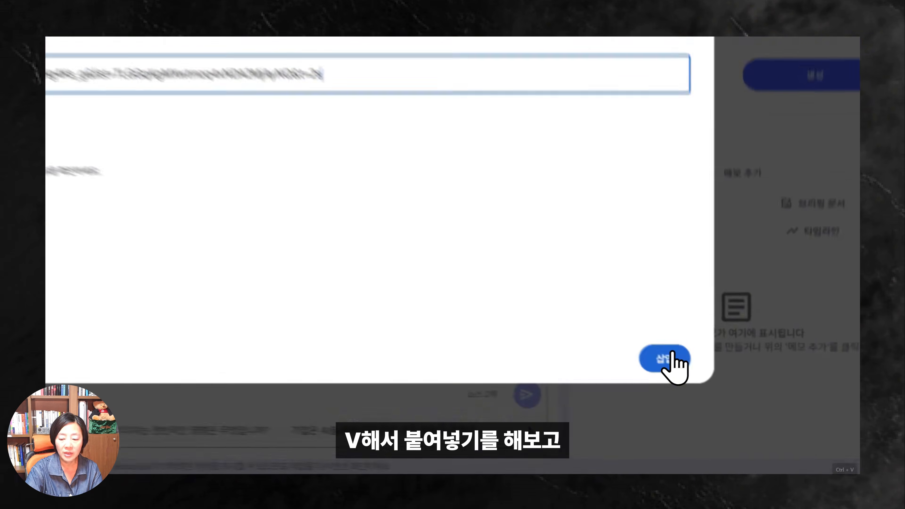
{"action": "left_click", "coordinate": [707, 404]}
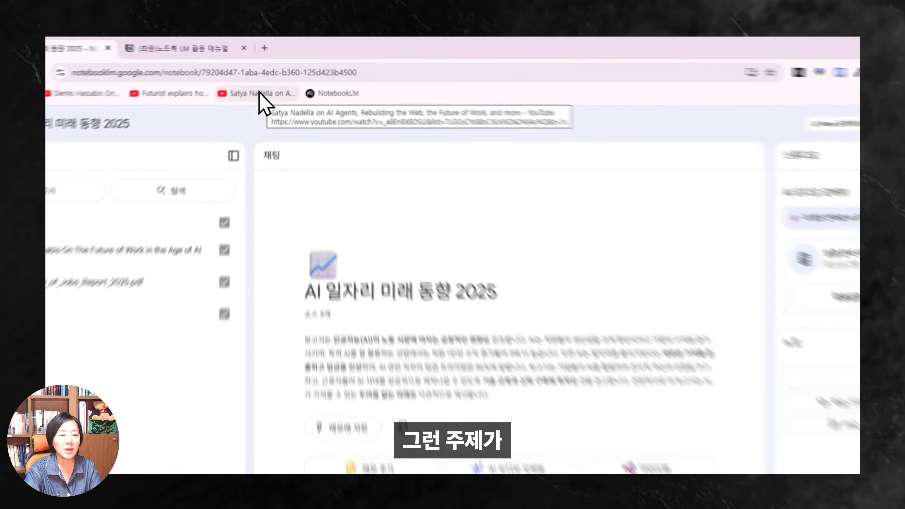
Open the Satya Nadella AI agents video and point the Web Importer at AI 일자리 미래 동향 2025.
{"action": "left_click", "coordinate": [266, 79]}
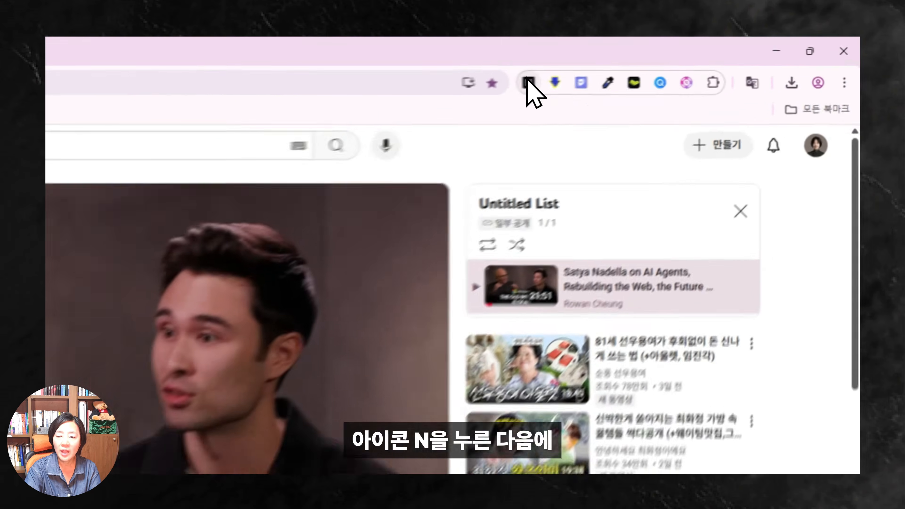
{"action": "left_click", "coordinate": [668, 63]}
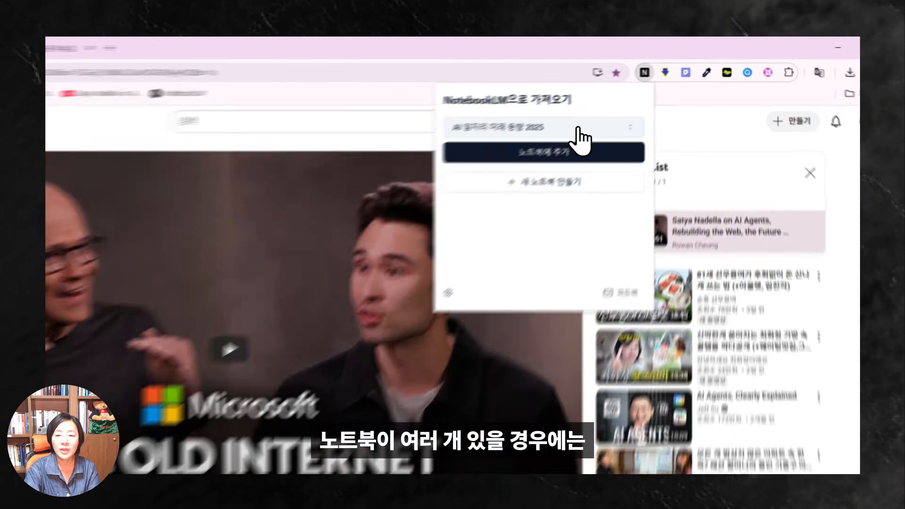
{"action": "left_click", "coordinate": [619, 105]}
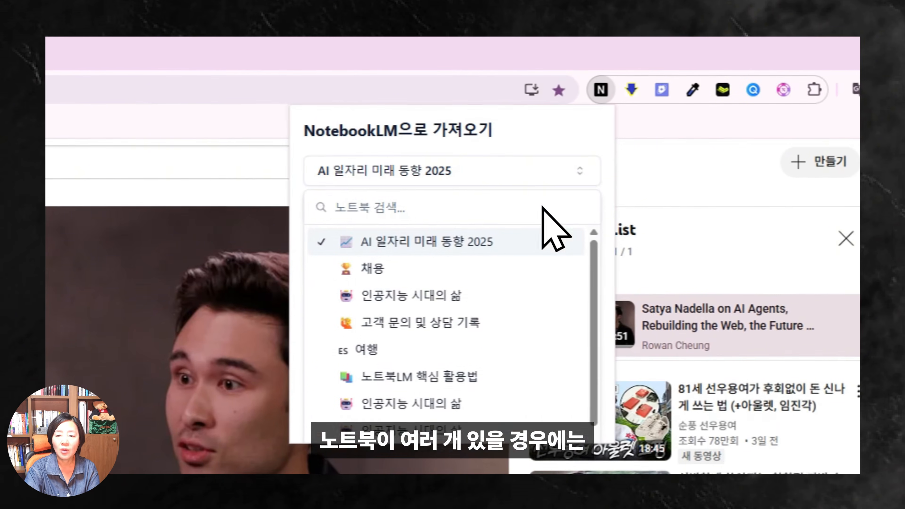
{"action": "left_click_drag", "start_coordinate": [592, 261], "coordinate": [591, 236]}
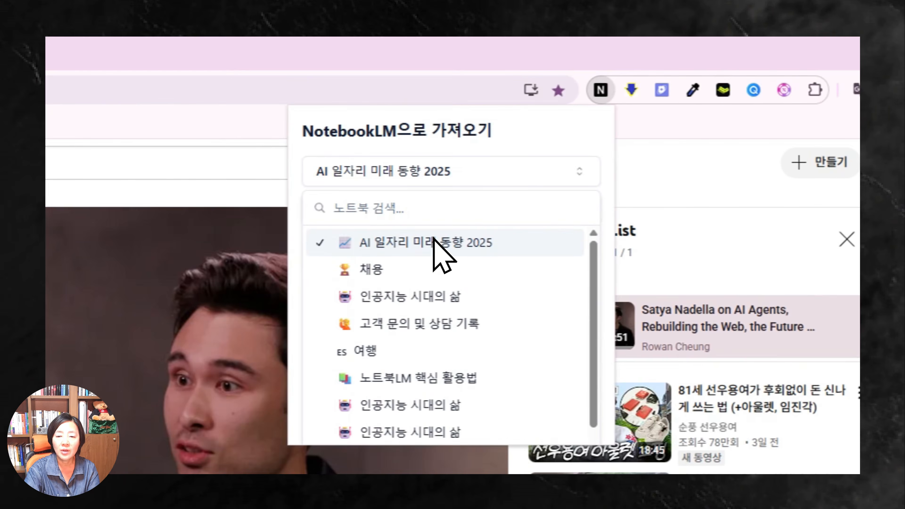
{"action": "left_click", "coordinate": [434, 239]}
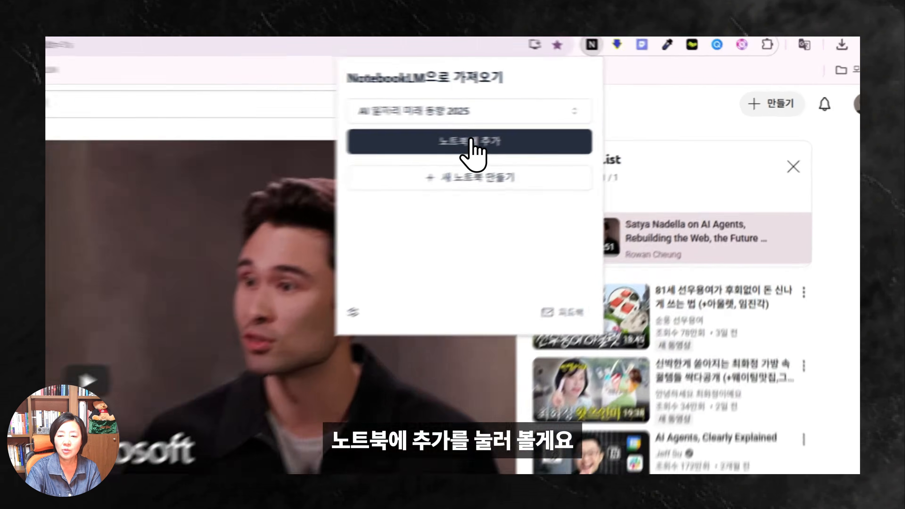
Import the Satya Nadella AI-agents video into AI 일자리 미래 동향 2025 and open that notebook.
{"action": "left_click", "coordinate": [596, 123]}
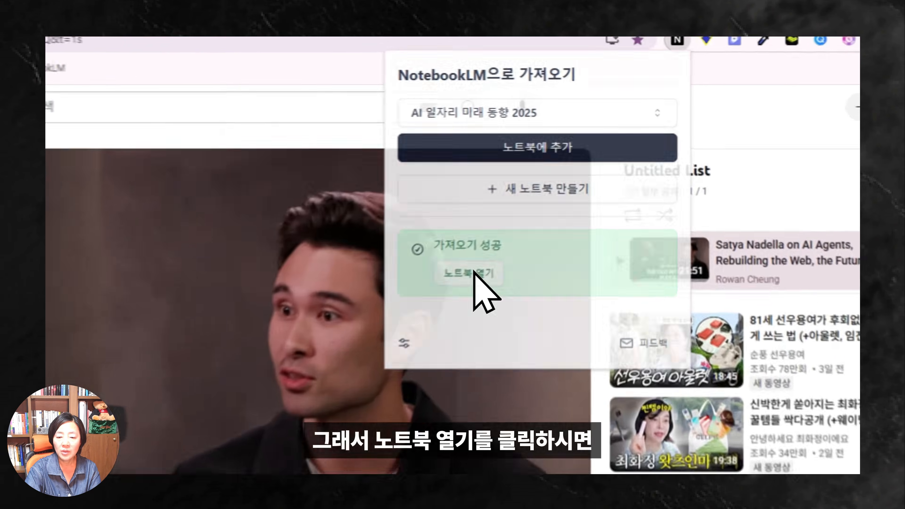
{"action": "left_click", "coordinate": [556, 190]}
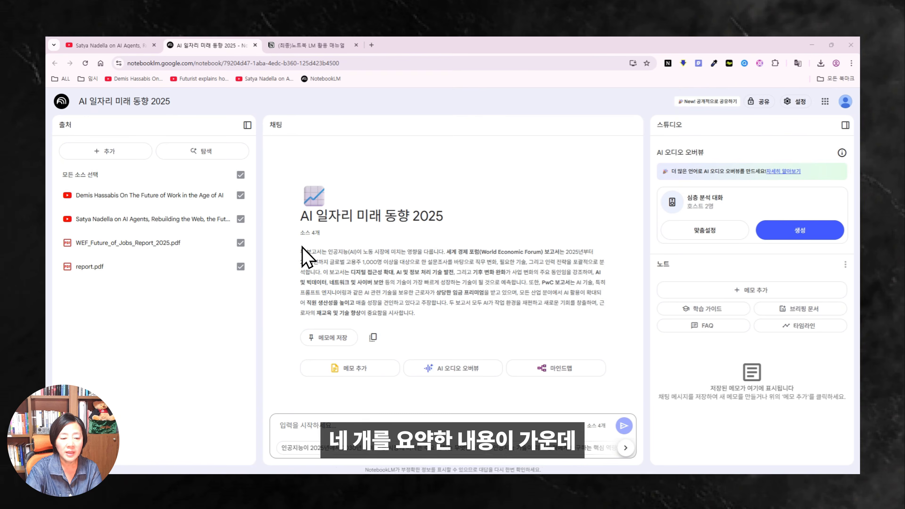
Save the chat's combined four-source summary paragraph as a note.
{"action": "left_click_drag", "start_coordinate": [301, 252], "coordinate": [442, 309]}
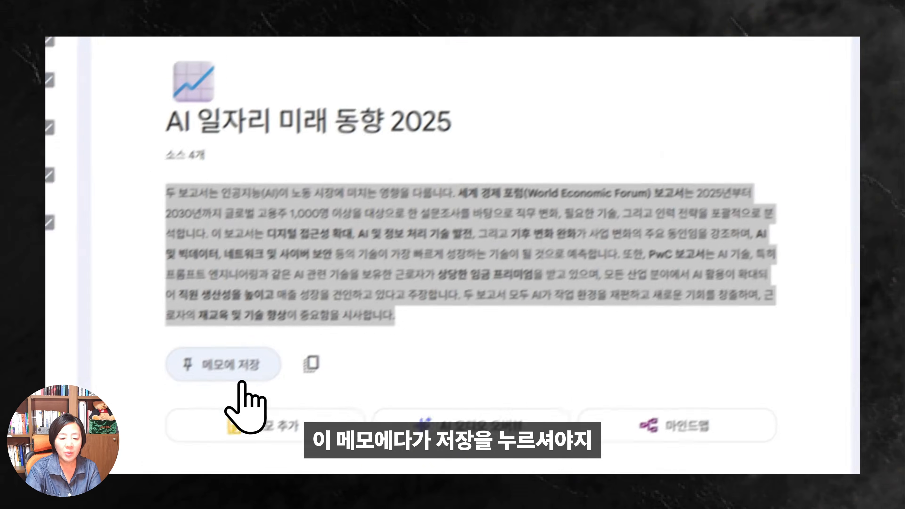
{"action": "left_click", "coordinate": [283, 336]}
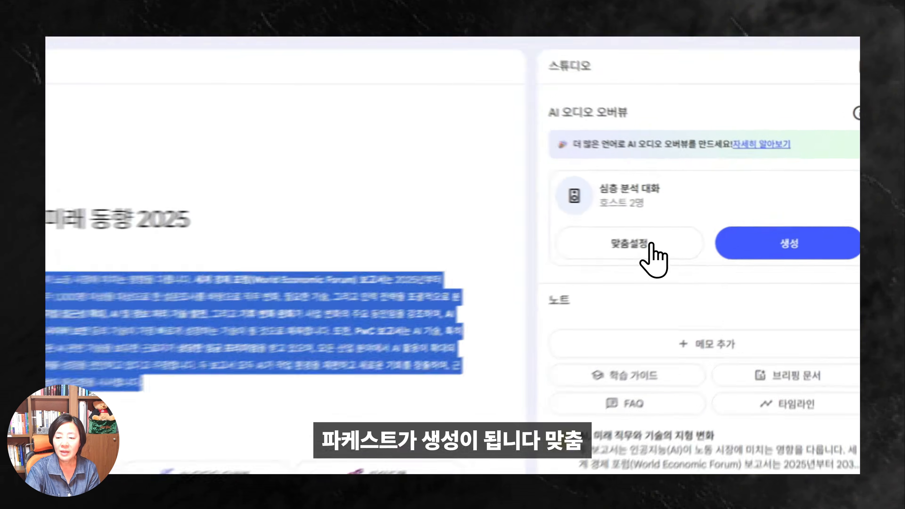
Review the audio overview customization options, then generate the default two-host deep-dive audio overview.
{"action": "left_click", "coordinate": [719, 236]}
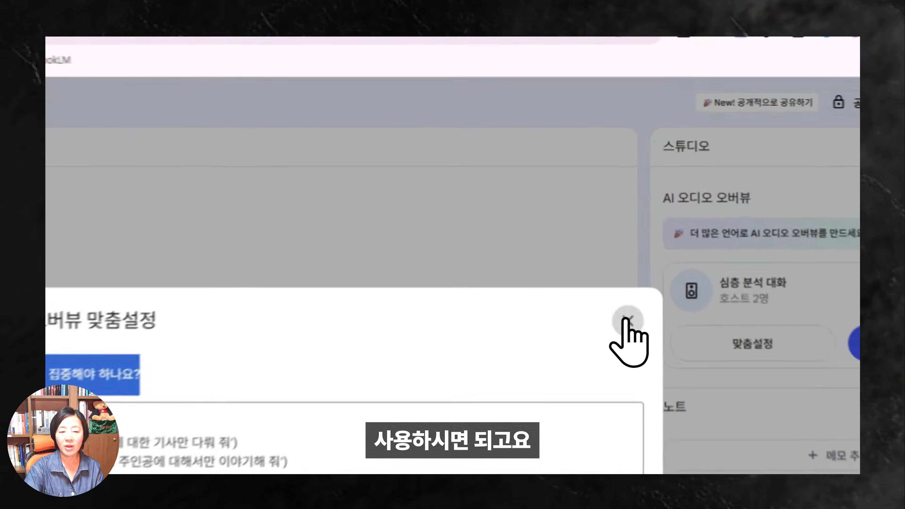
{"action": "left_click", "coordinate": [638, 218]}
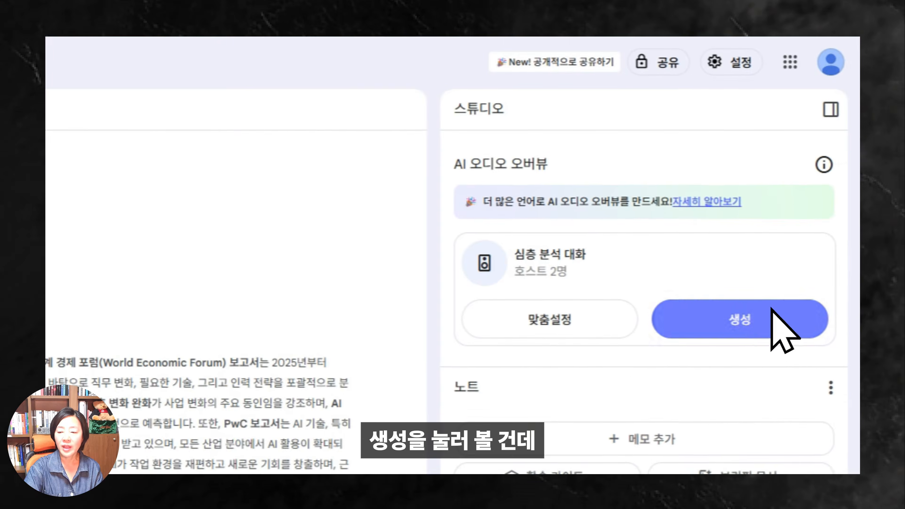
{"action": "left_click", "coordinate": [772, 321]}
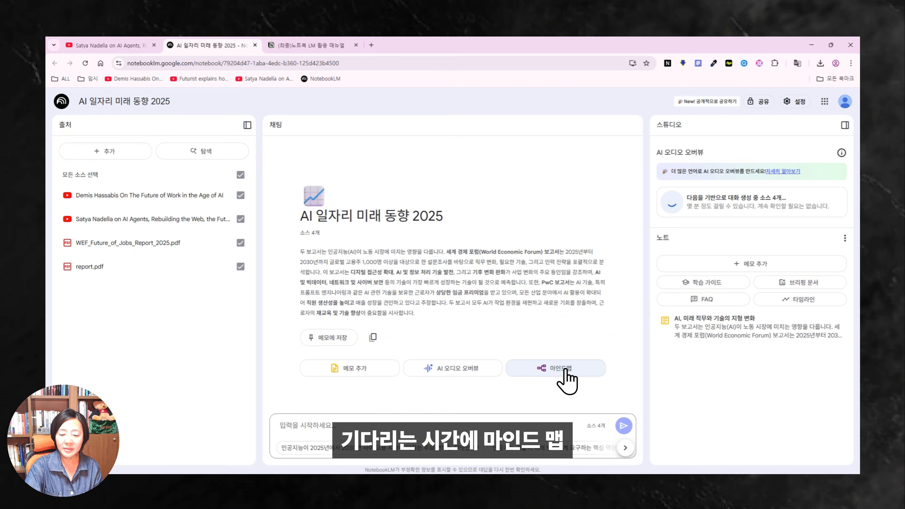
Create a mind map note from the notebook's four sources.
{"action": "left_click", "coordinate": [565, 370]}
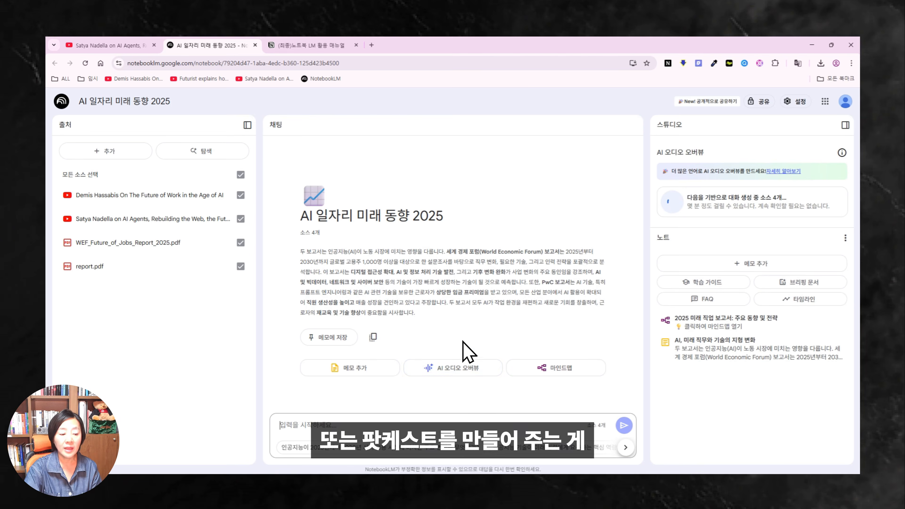
Open the new mind map, expand its 서문 branch, and download it as NotebookLM Mind Map (1).png.
{"action": "left_click", "coordinate": [721, 323]}
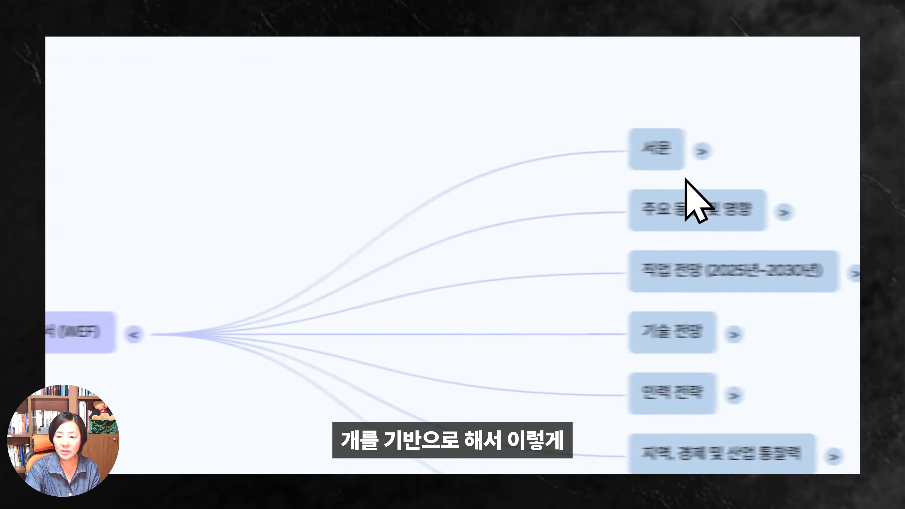
{"action": "left_click", "coordinate": [619, 152]}
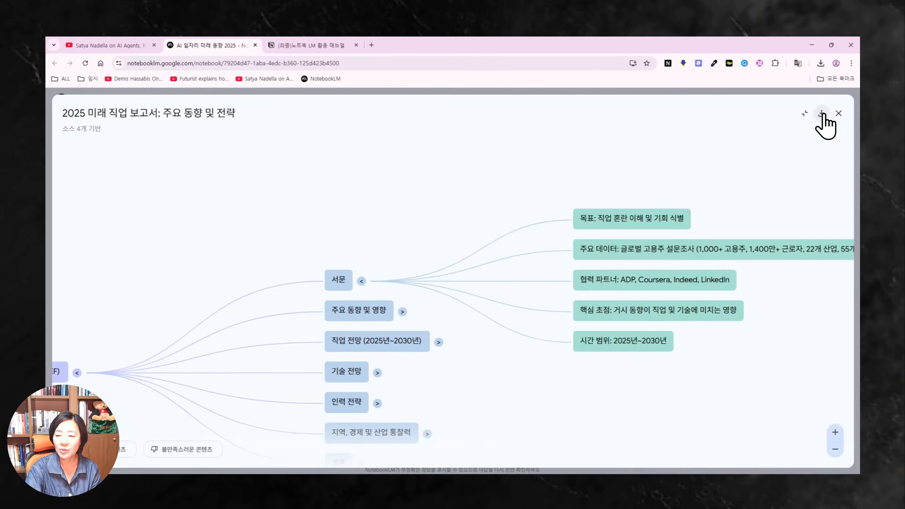
{"action": "left_click", "coordinate": [821, 113]}
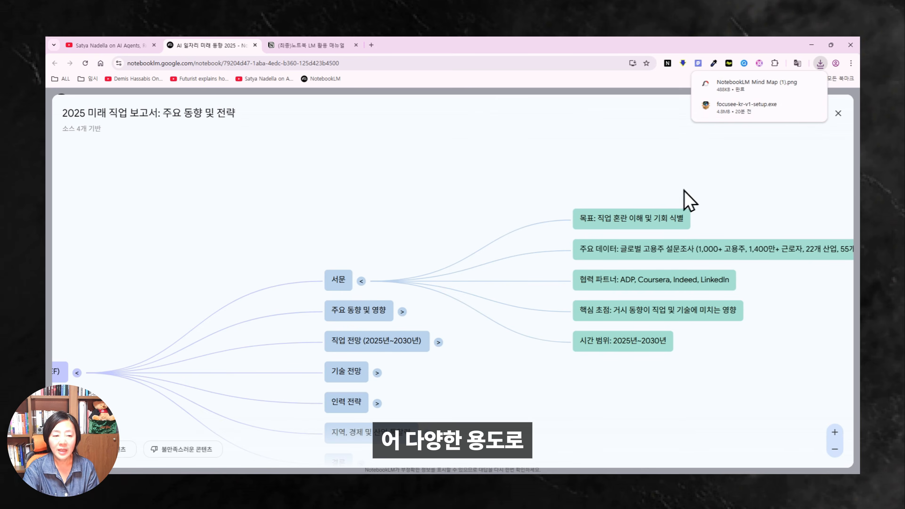
{"action": "left_click", "coordinate": [839, 113]}
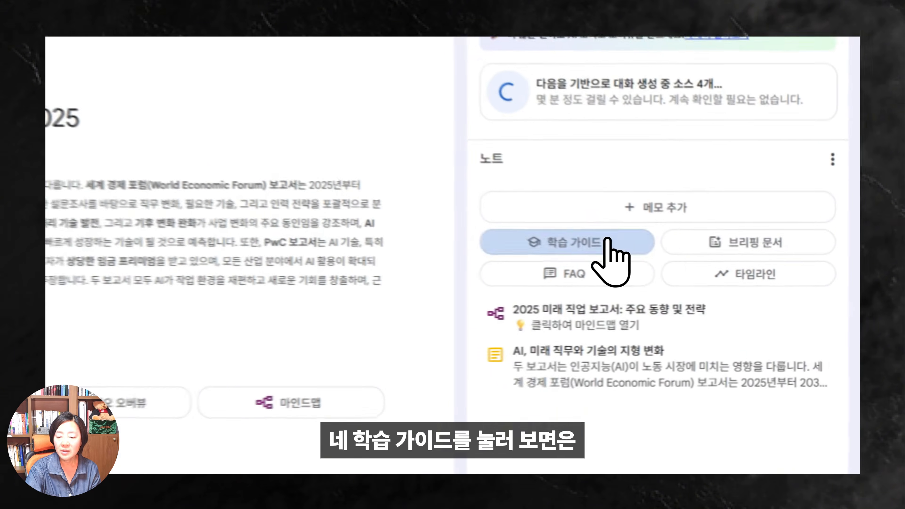
Generate the study guide AI 시대: 미래 노동과 사회 변화 and scroll down to its short-answer quiz.
{"action": "left_click", "coordinate": [606, 320]}
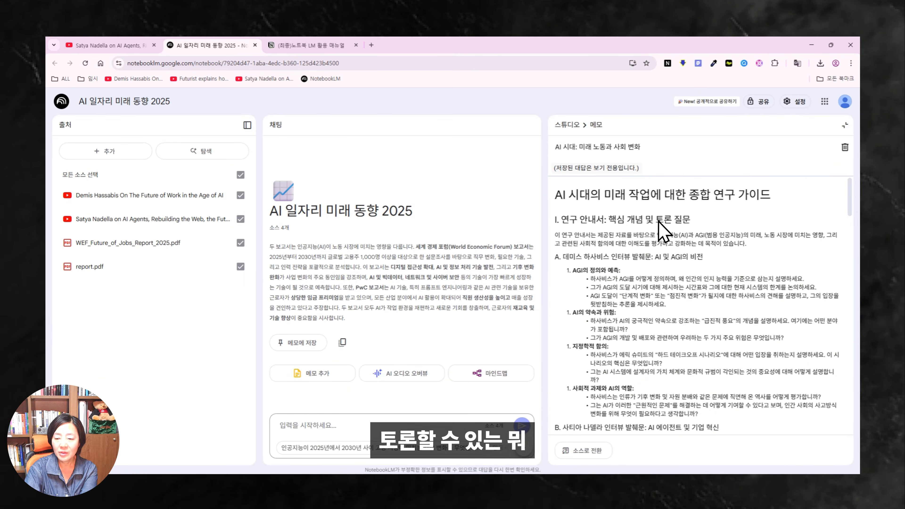
{"action": "scroll", "coordinate": [704, 234], "scroll_direction": "down", "scroll_amount": 8}
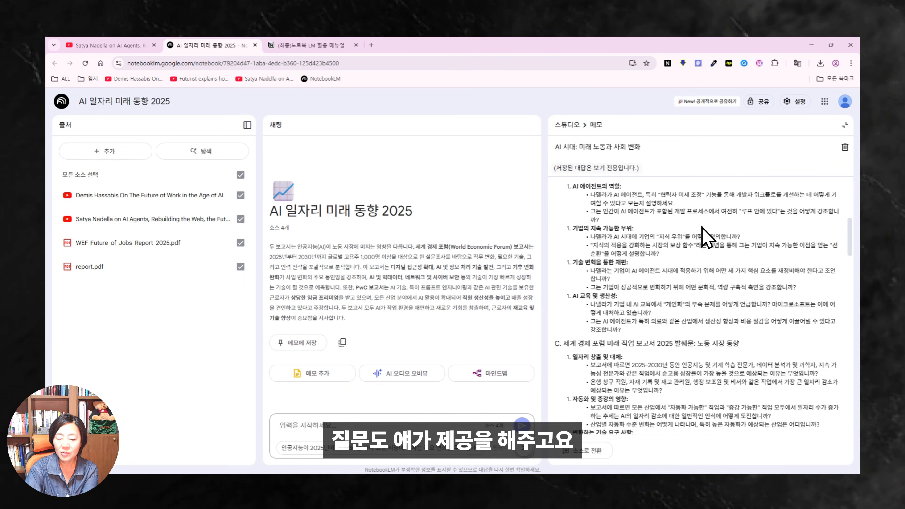
{"action": "scroll", "coordinate": [704, 235], "scroll_direction": "down", "scroll_amount": 10}
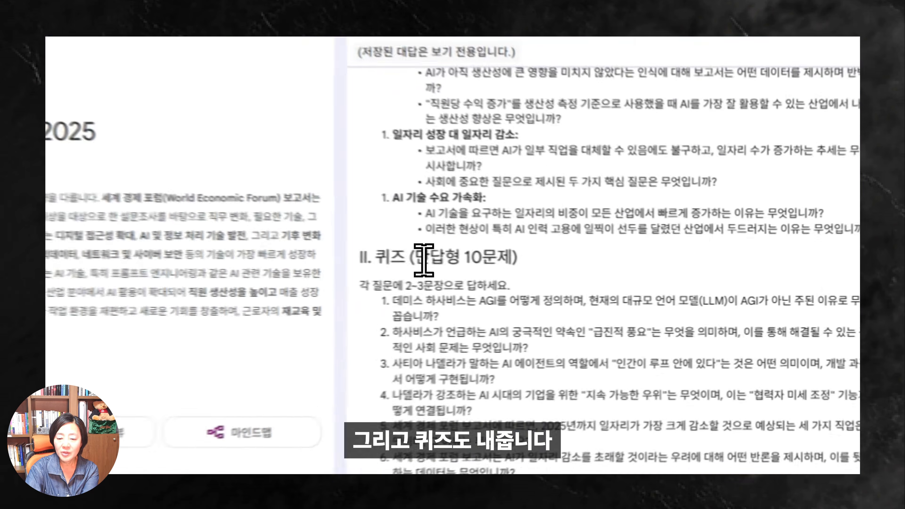
{"action": "left_click_drag", "start_coordinate": [565, 278], "coordinate": [647, 279]}
{"action": "scroll", "coordinate": [709, 303], "scroll_direction": "down", "scroll_amount": 10}
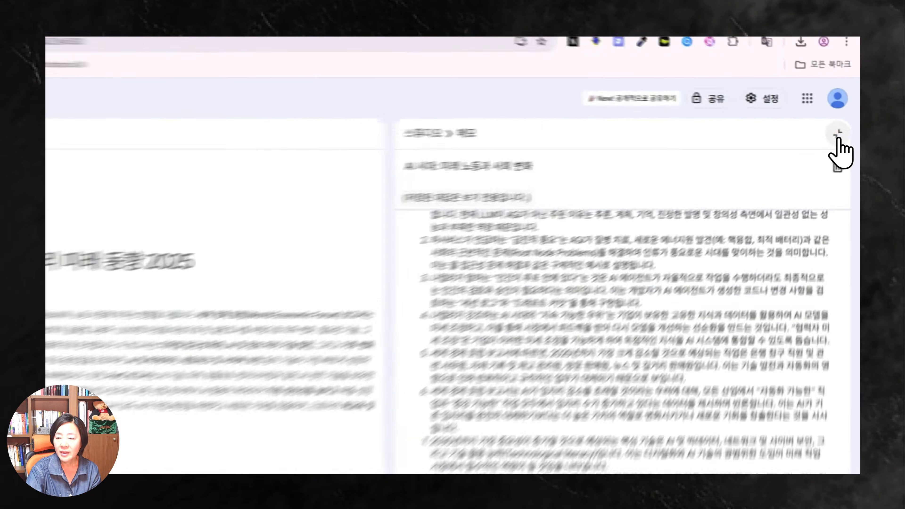
Close the study guide, then generate a briefing document and an FAQ note from the sources.
{"action": "left_click", "coordinate": [838, 137]}
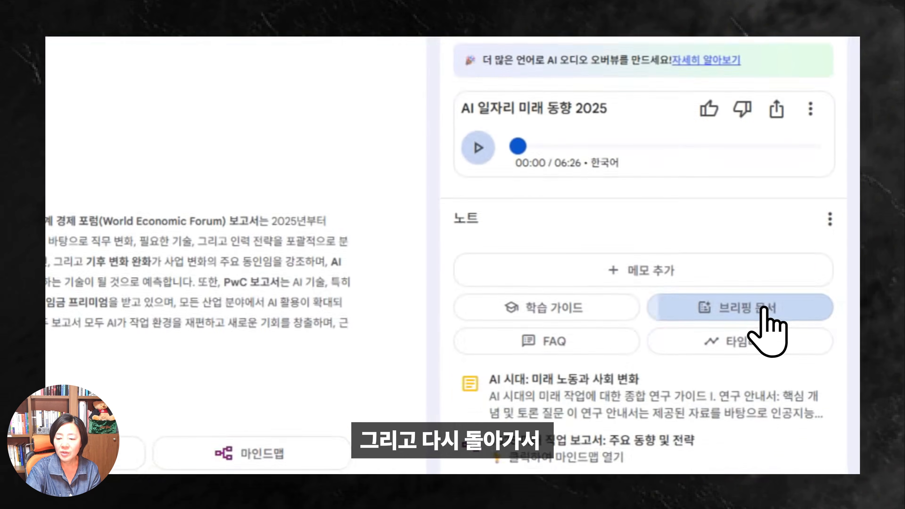
{"action": "left_click", "coordinate": [763, 307]}
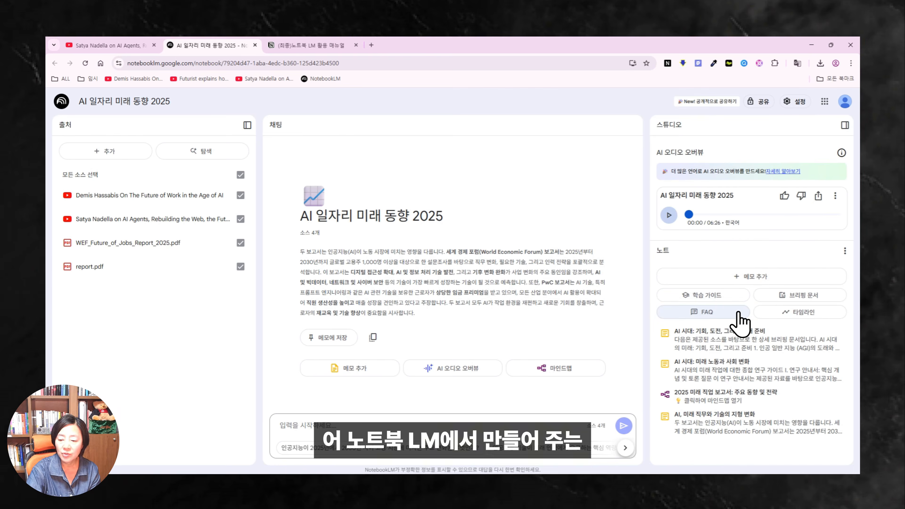
{"action": "left_click", "coordinate": [737, 313]}
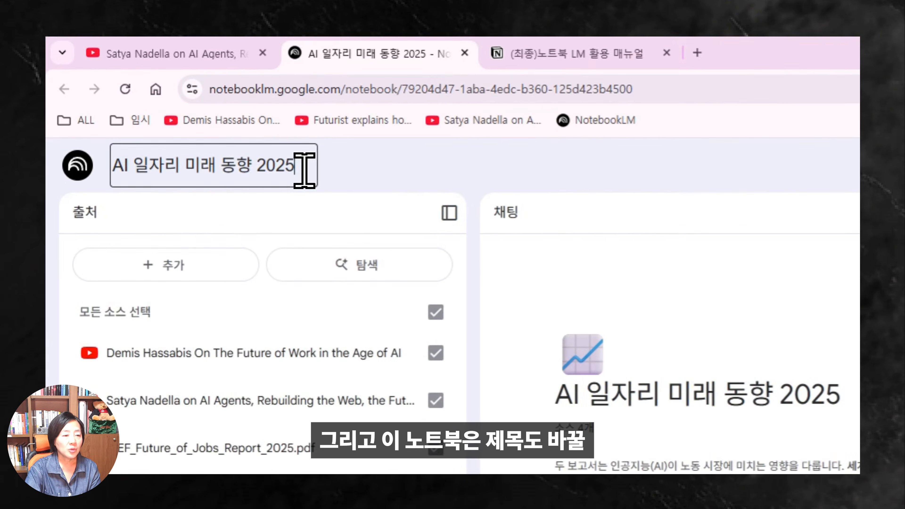
{"action": "left_click_drag", "start_coordinate": [278, 90], "coordinate": [180, 89]}
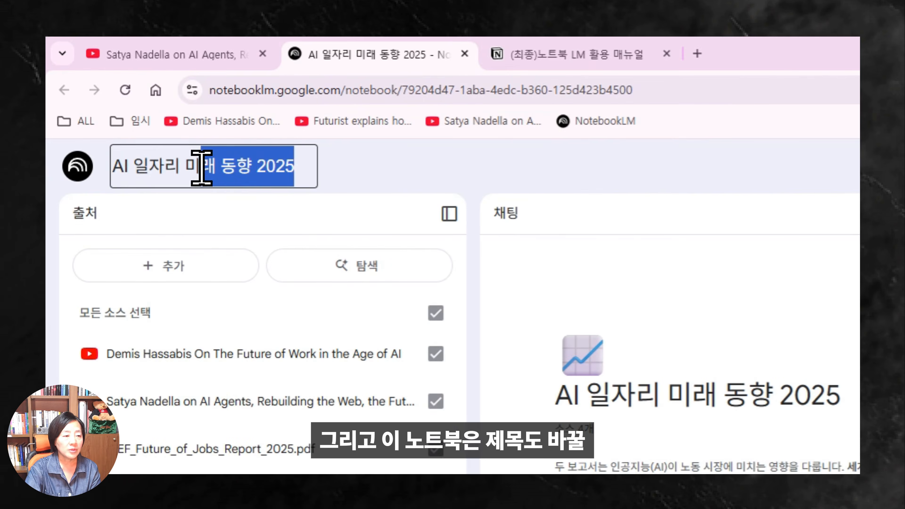
Edit the notebook title to read (뉴스레터)AI 일자리 미래 동향 2025.
{"action": "left_click", "coordinate": [129, 171]}
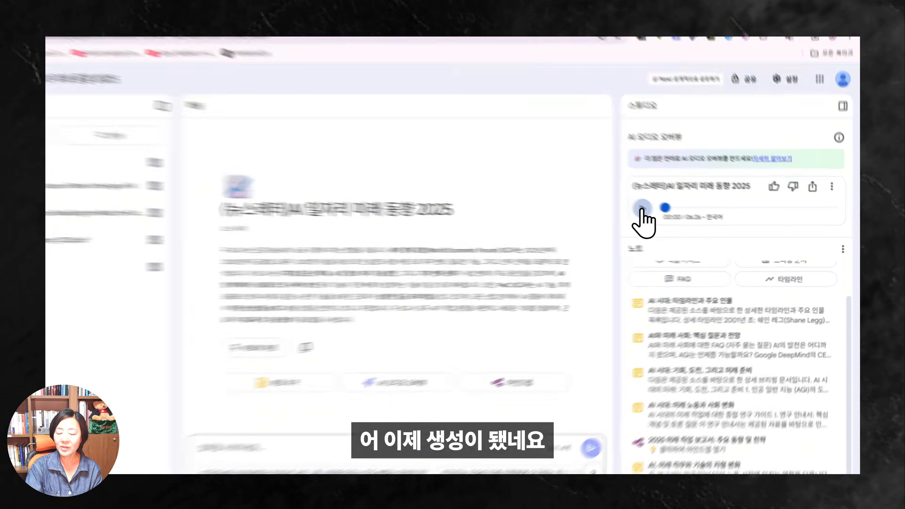
Play the 6:26 Korean audio overview, pause it at 00:29, and show its options menu.
{"action": "left_click", "coordinate": [643, 208]}
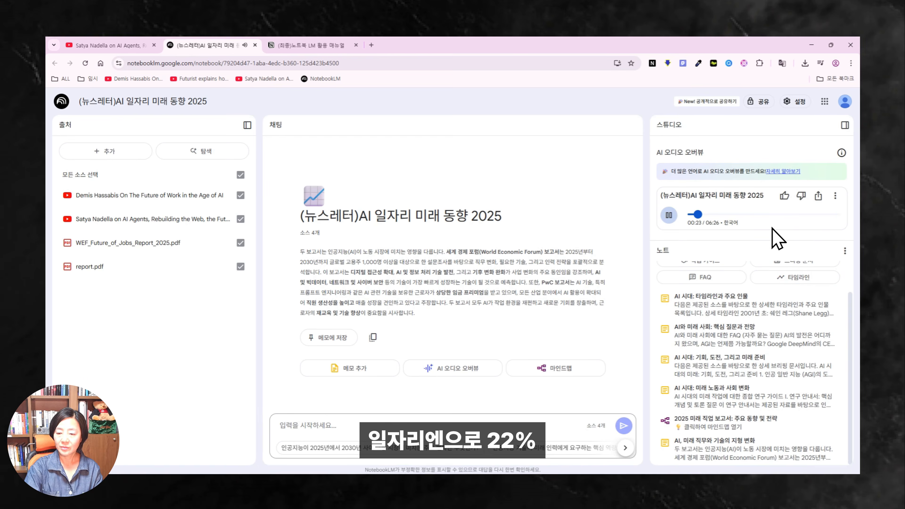
{"action": "left_click", "coordinate": [669, 215]}
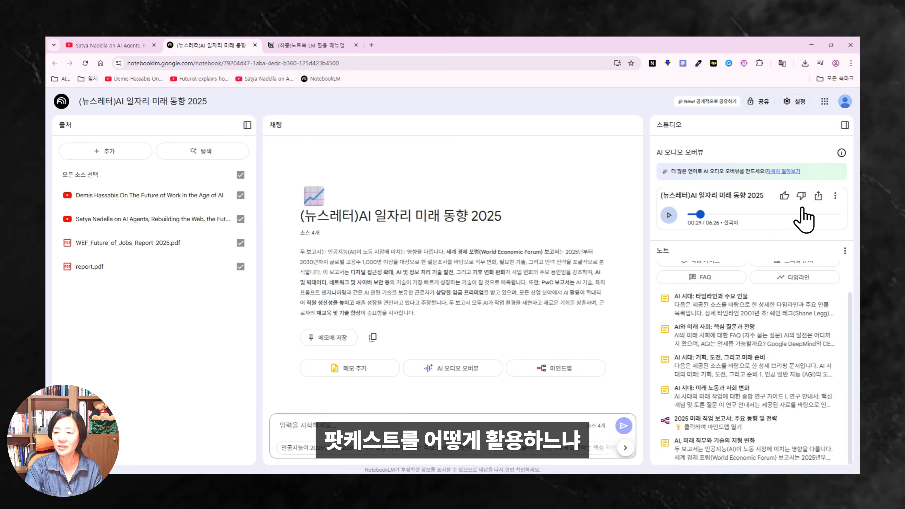
{"action": "left_click", "coordinate": [835, 197]}
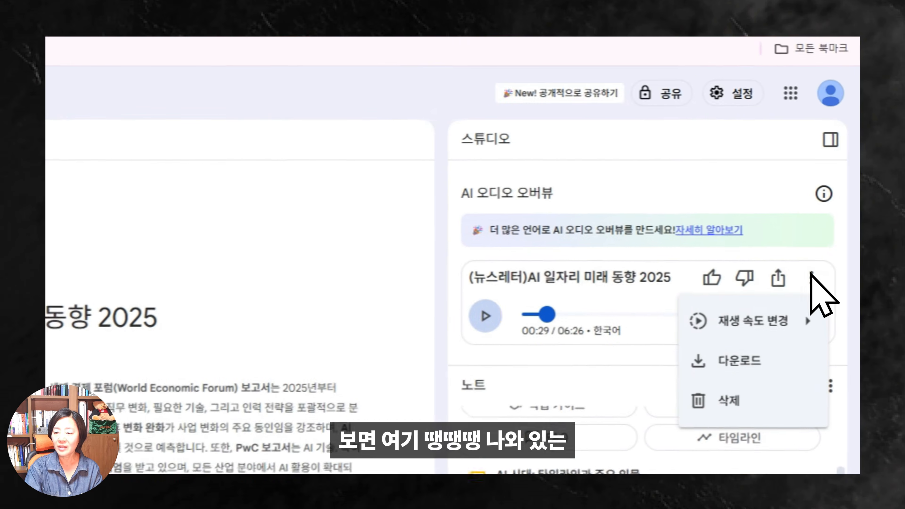
Choose 다운로드 from the menu to save the audio overview as a WAV file.
{"action": "left_click", "coordinate": [729, 357]}
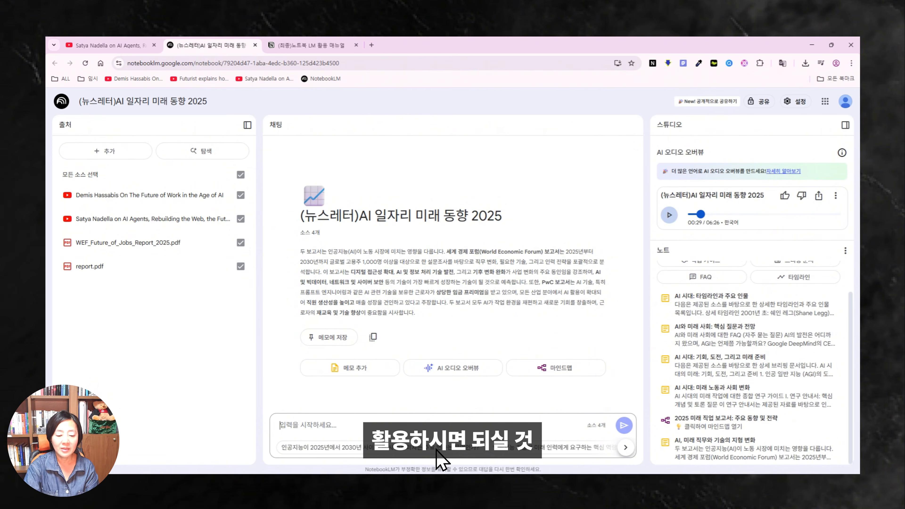
{"action": "key", "text": "ctrl+v"}
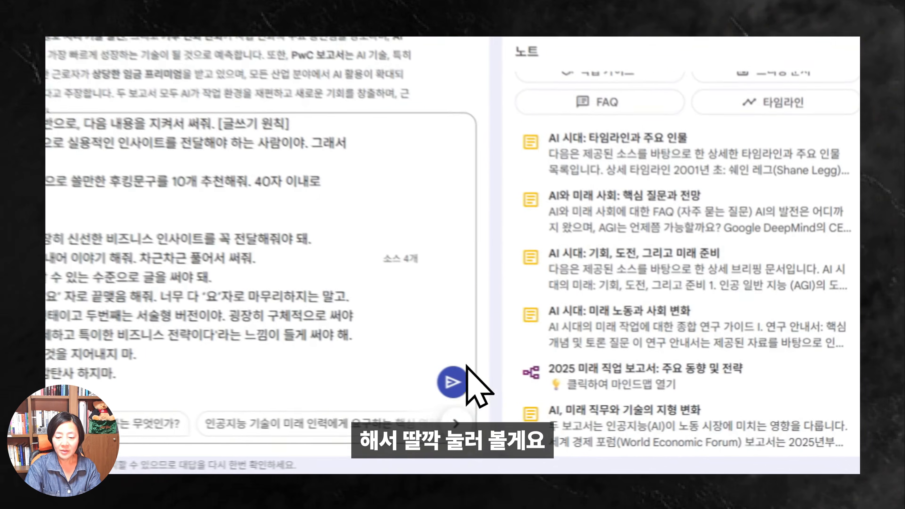
{"action": "left_click", "coordinate": [456, 379]}
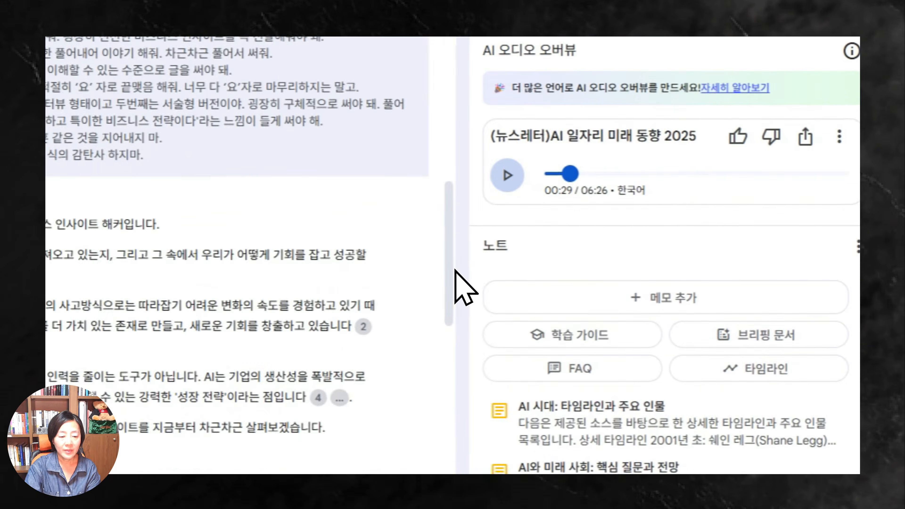
{"action": "left_click_drag", "start_coordinate": [455, 270], "coordinate": [456, 365]}
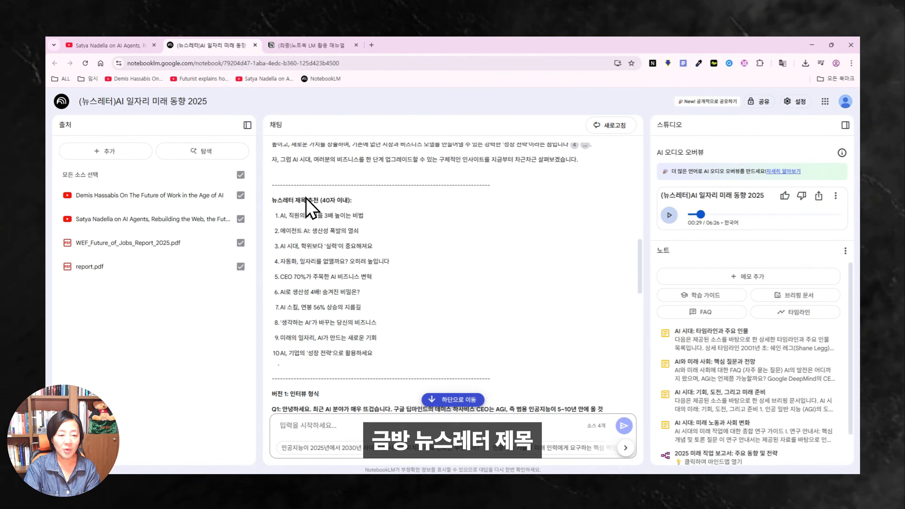
{"action": "scroll", "coordinate": [374, 224], "scroll_direction": "down", "scroll_amount": 1}
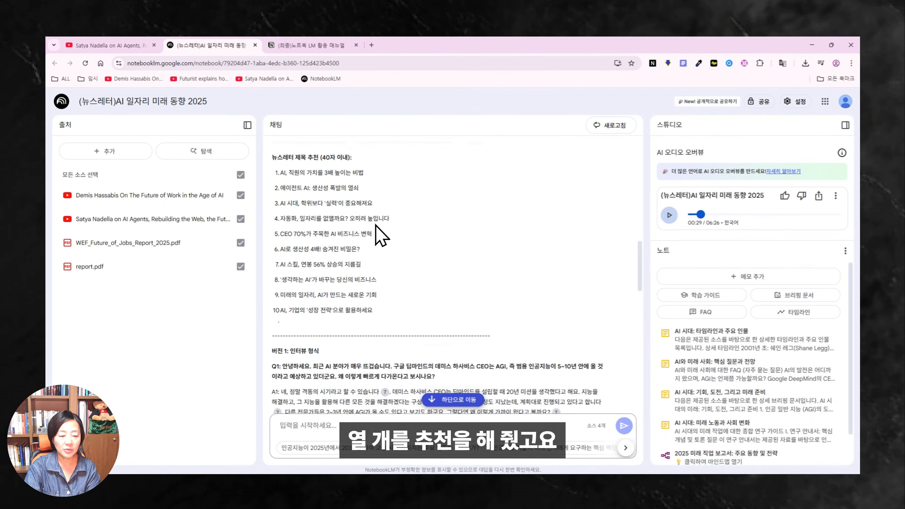
{"action": "scroll", "coordinate": [376, 224], "scroll_direction": "down", "scroll_amount": 2}
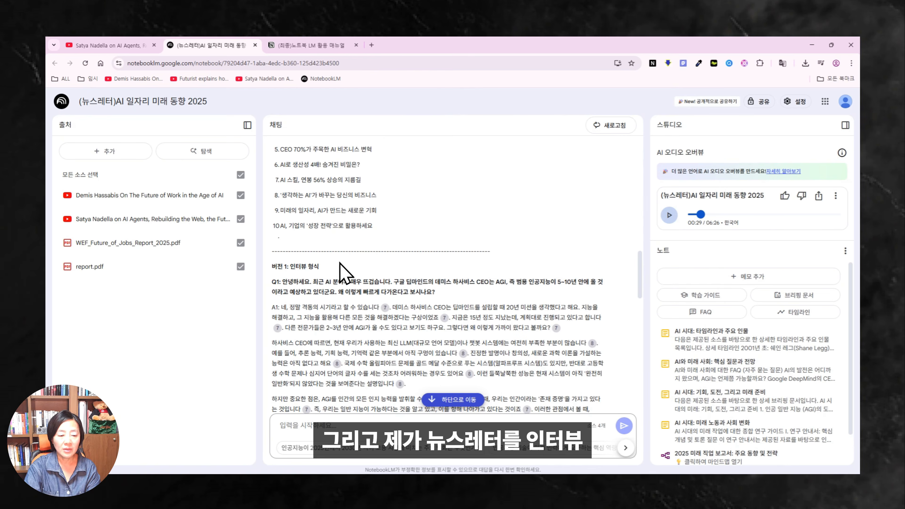
{"action": "scroll", "coordinate": [360, 268], "scroll_direction": "down", "scroll_amount": 15}
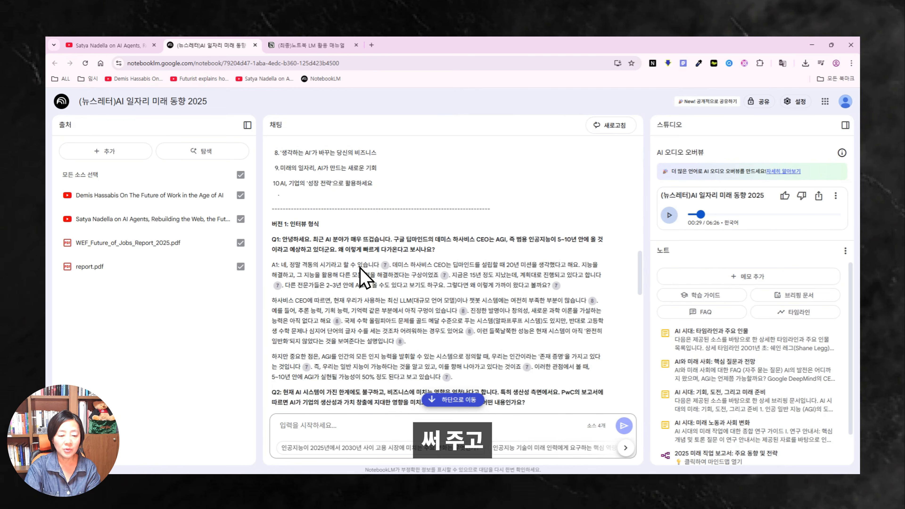
{"action": "scroll", "coordinate": [364, 278], "scroll_direction": "down", "scroll_amount": 6}
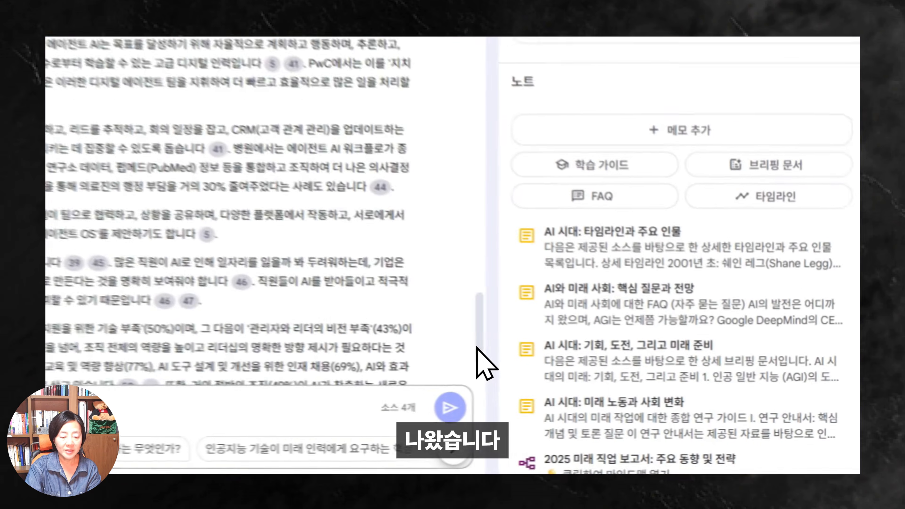
{"action": "scroll", "coordinate": [628, 372], "scroll_direction": "down", "scroll_amount": 10}
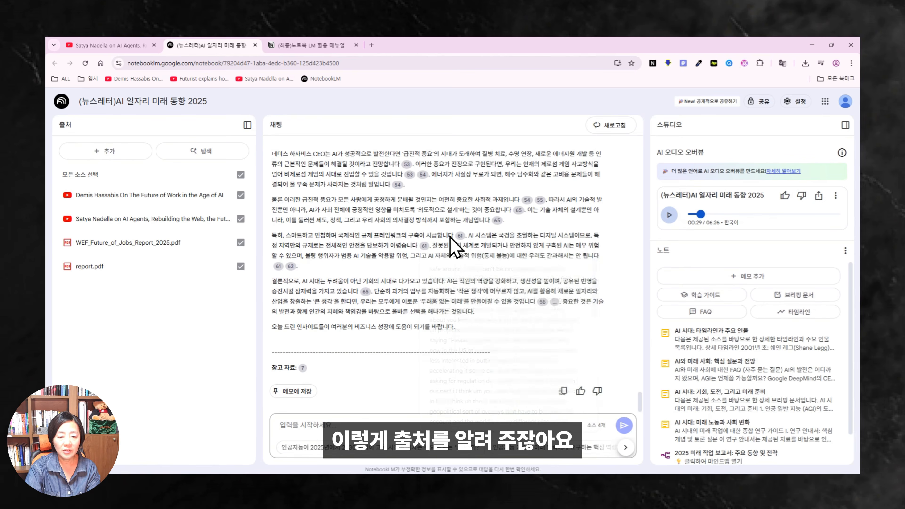
{"action": "mouse_move", "coordinate": [459, 235]}
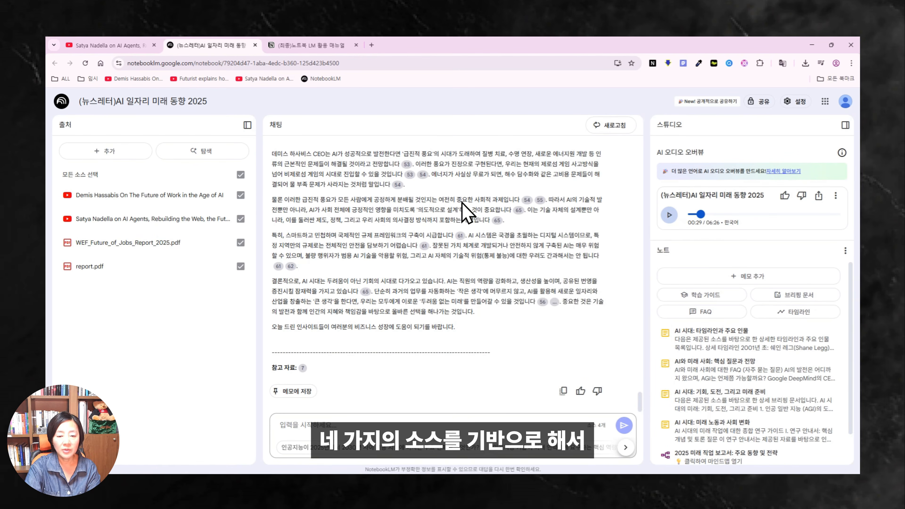
{"action": "mouse_move", "coordinate": [540, 200]}
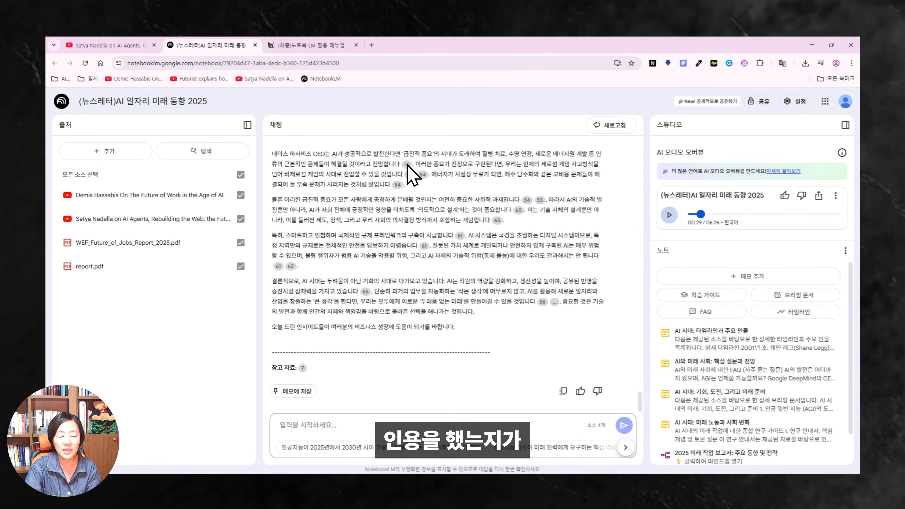
{"action": "scroll", "coordinate": [622, 222], "scroll_direction": "up", "scroll_amount": 3}
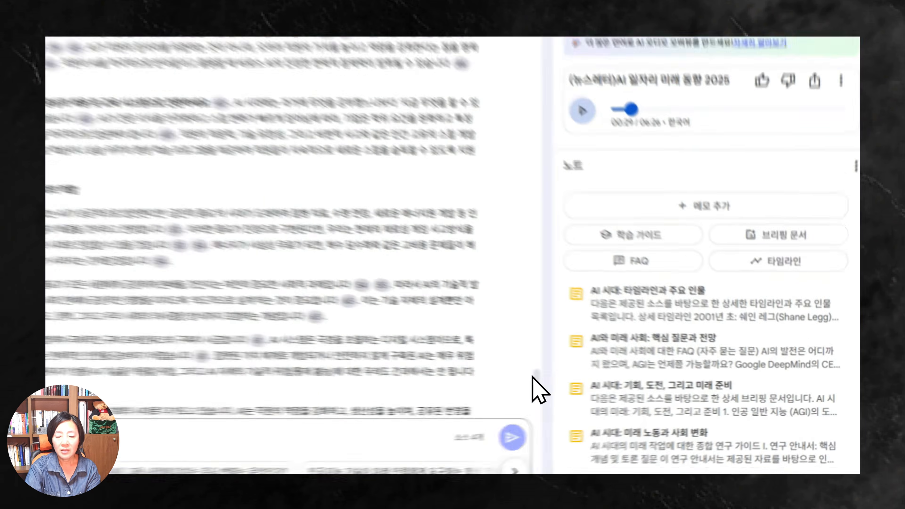
{"action": "left_click_drag", "start_coordinate": [639, 385], "coordinate": [635, 139]}
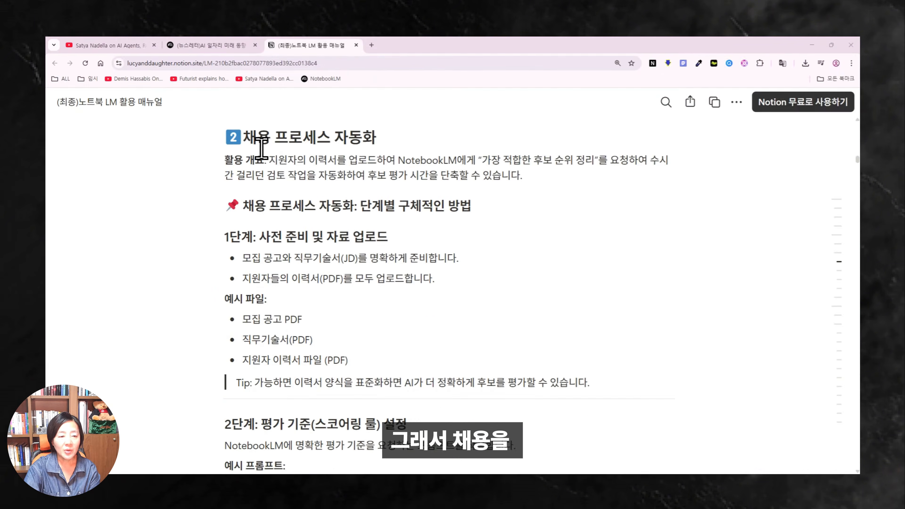
Select and copy the 채용 프로세스 자동화 heading from section 2 of the Notion manual.
{"action": "scroll", "coordinate": [246, 136], "scroll_direction": "up", "scroll_amount": 1}
{"action": "left_click_drag", "start_coordinate": [246, 171], "coordinate": [265, 173]}
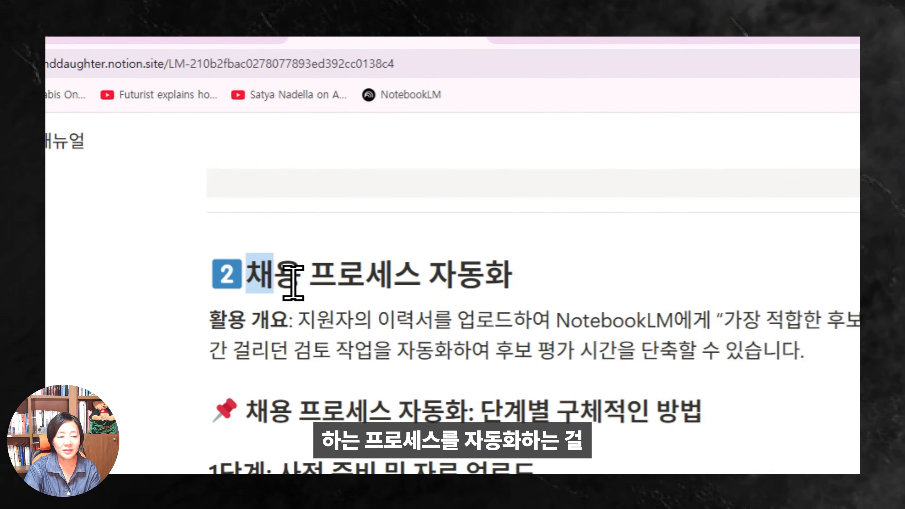
{"action": "left_click_drag", "start_coordinate": [293, 283], "coordinate": [543, 278]}
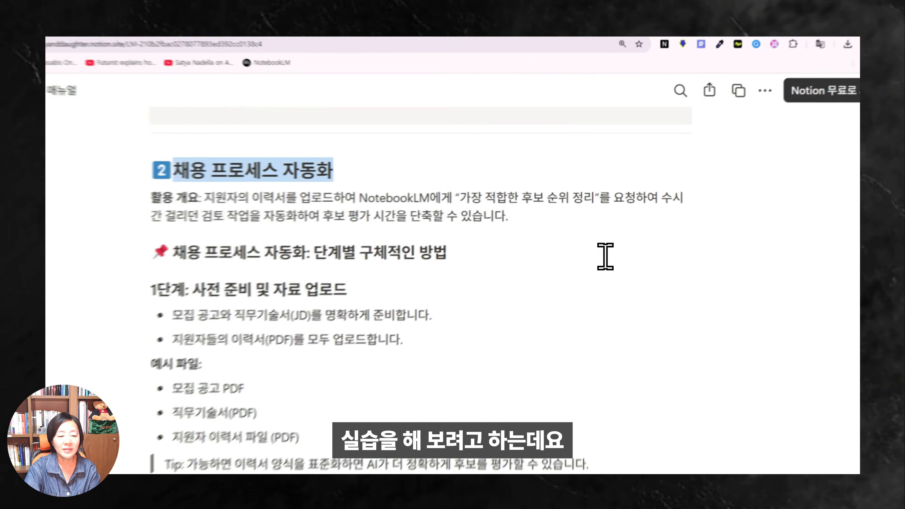
{"action": "scroll", "coordinate": [604, 256], "scroll_direction": "down", "scroll_amount": 4}
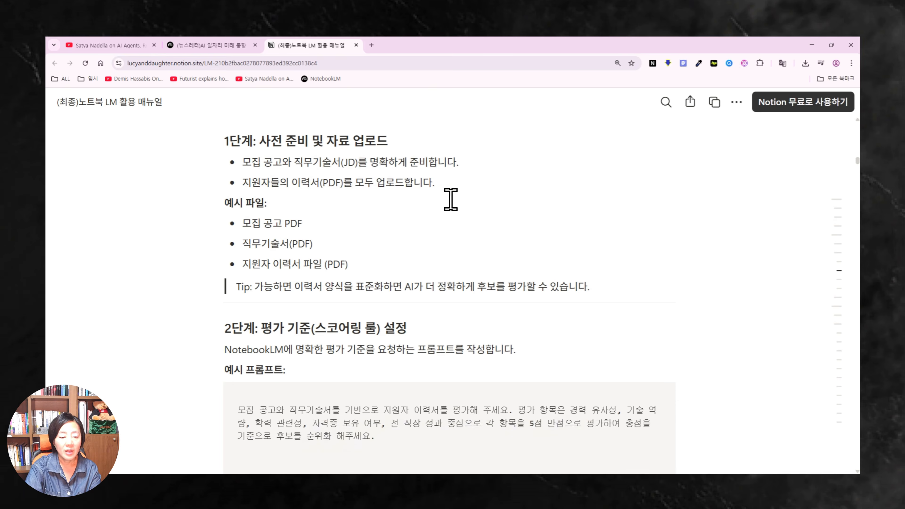
{"action": "scroll", "coordinate": [439, 222], "scroll_direction": "down", "scroll_amount": 3}
{"action": "scroll", "coordinate": [427, 233], "scroll_direction": "down", "scroll_amount": 1}
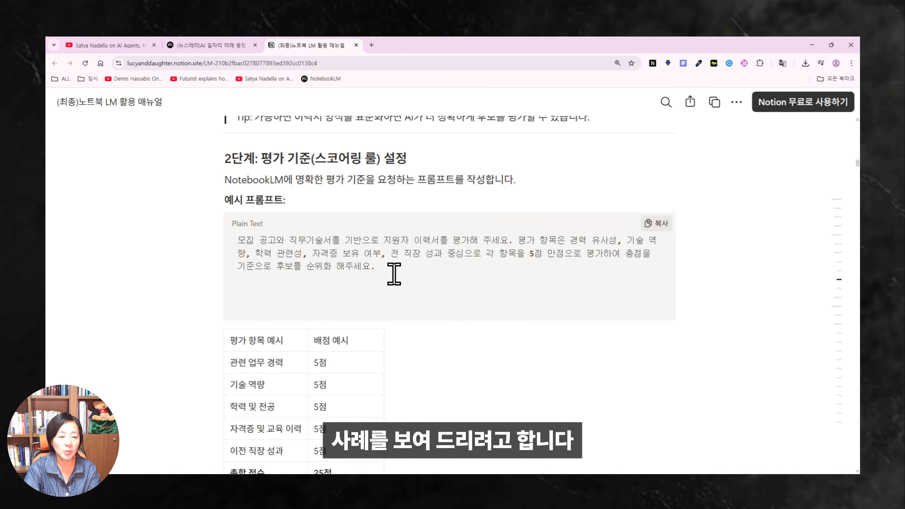
{"action": "scroll", "coordinate": [394, 273], "scroll_direction": "up", "scroll_amount": 5}
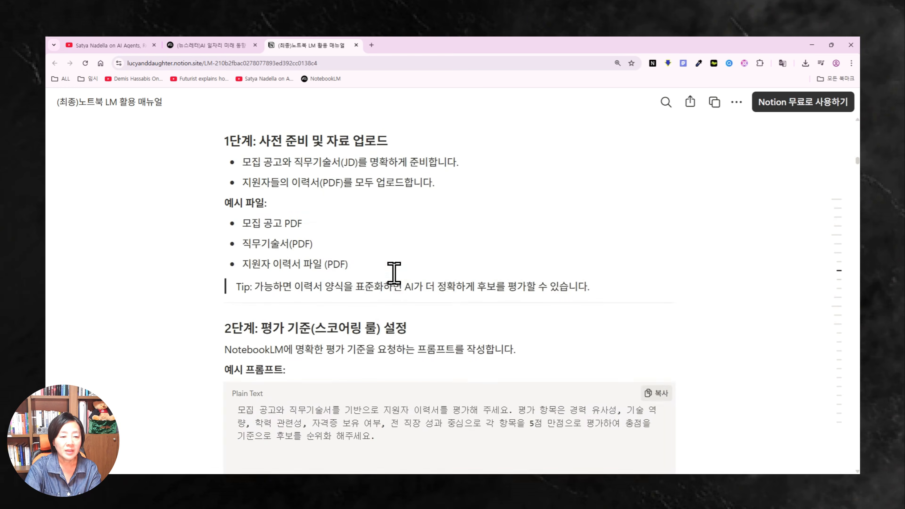
{"action": "scroll", "coordinate": [389, 202], "scroll_direction": "up", "scroll_amount": 7}
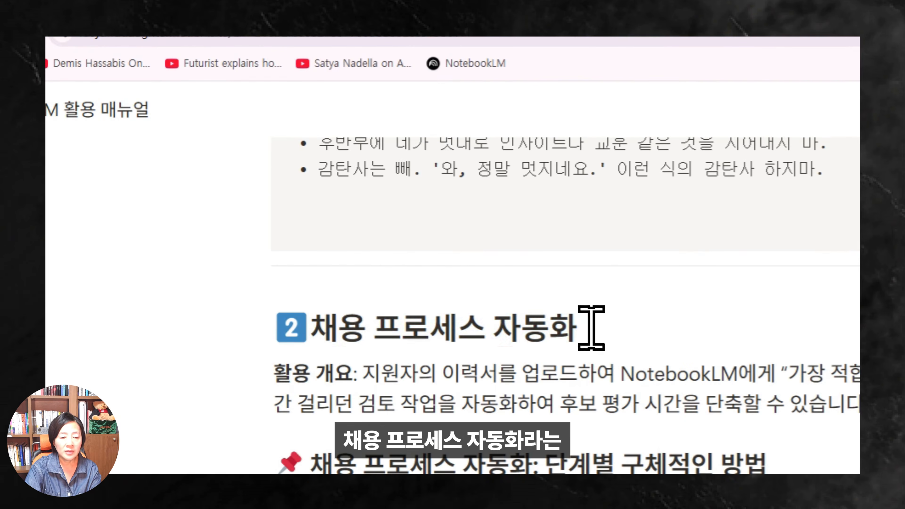
{"action": "left_click_drag", "start_coordinate": [497, 330], "coordinate": [317, 330]}
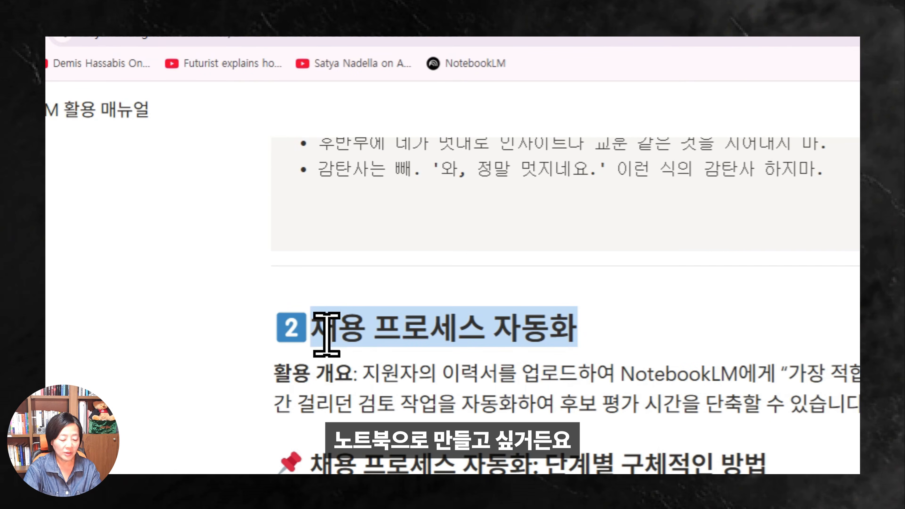
{"action": "key", "text": "ctrl+c"}
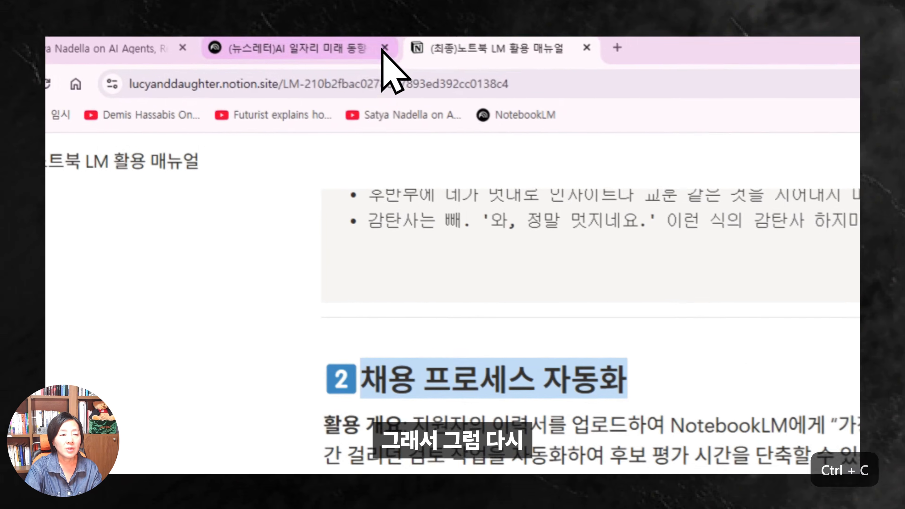
Go back to the NotebookLM home page and create a new notebook.
{"action": "left_click", "coordinate": [321, 54]}
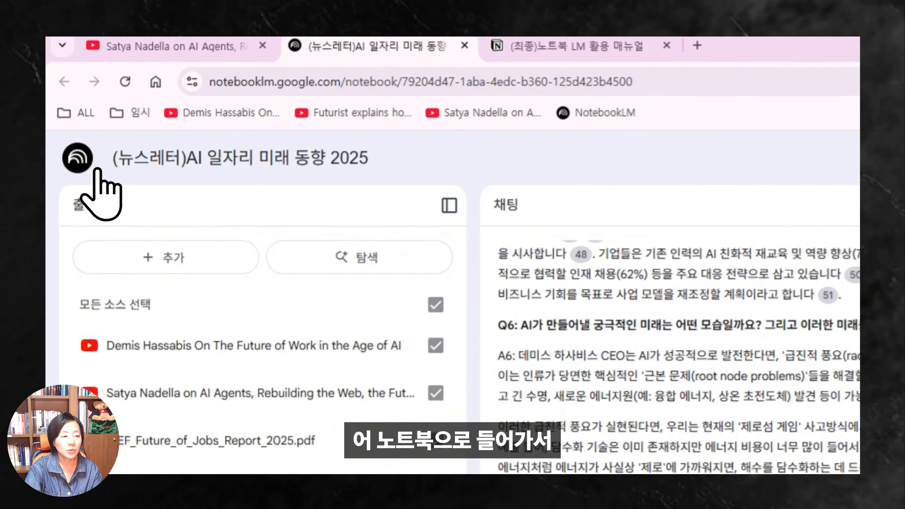
{"action": "left_click", "coordinate": [93, 168]}
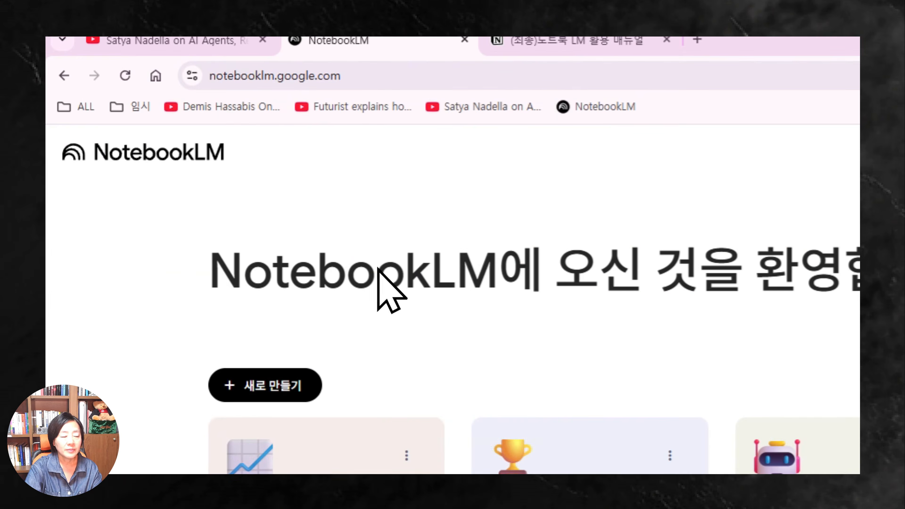
{"action": "left_click", "coordinate": [274, 386]}
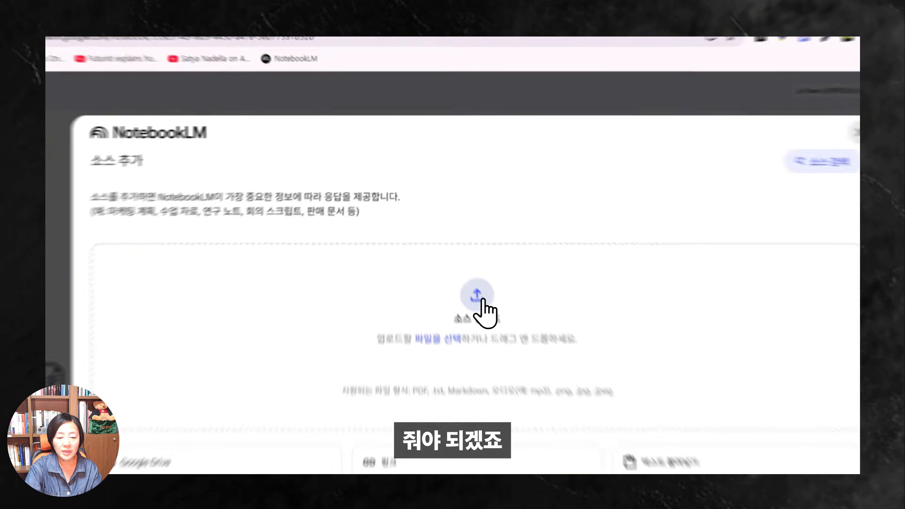
Upload both applicants' résumé PDFs as the notebook's sources.
{"action": "left_click", "coordinate": [457, 249]}
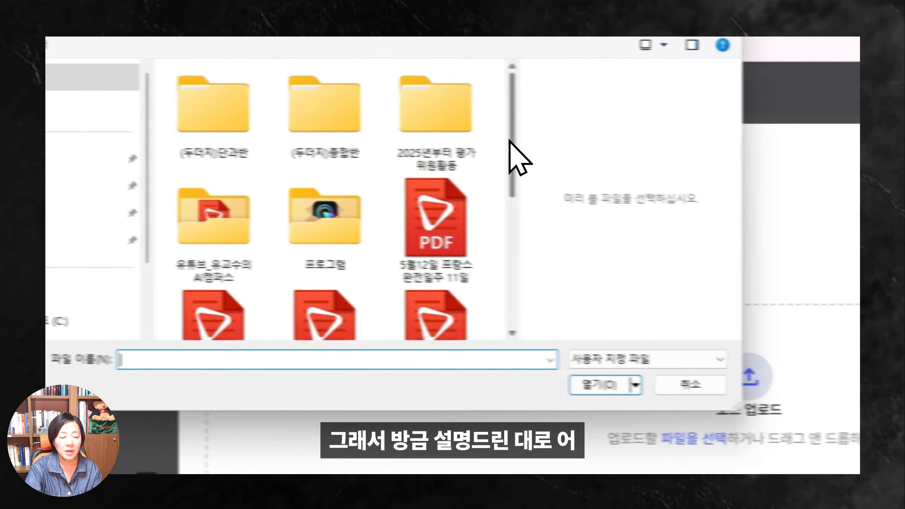
{"action": "left_click_drag", "start_coordinate": [278, 134], "coordinate": [280, 189]}
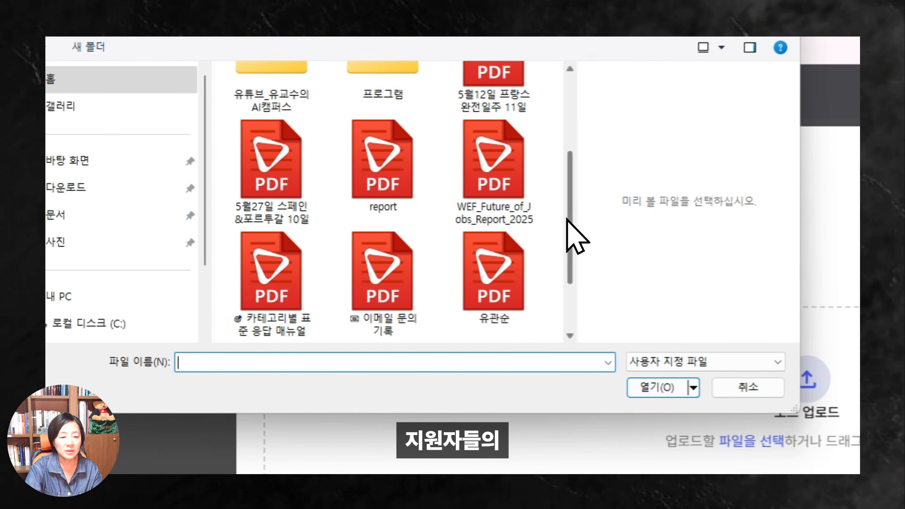
{"action": "left_click_drag", "start_coordinate": [570, 219], "coordinate": [572, 271]}
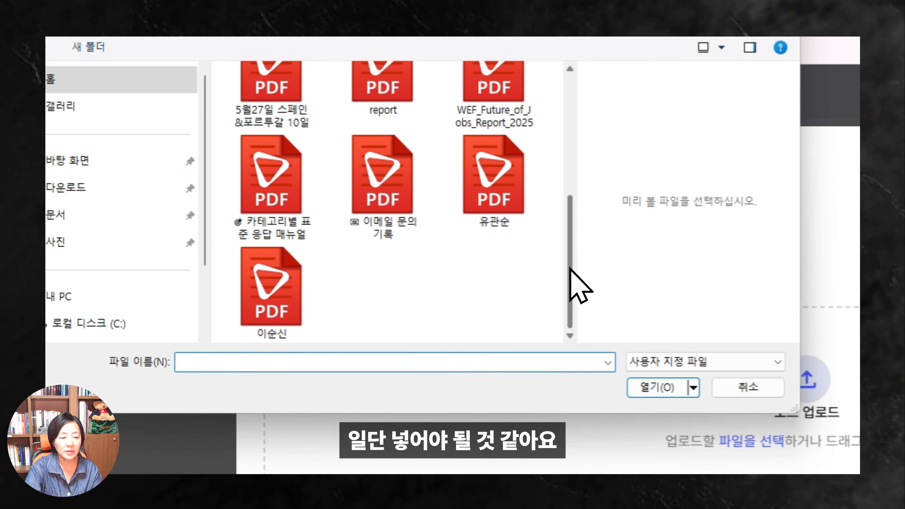
{"action": "left_click", "coordinate": [498, 180]}
{"action": "left_click", "coordinate": [269, 260], "text": "ctrl"}
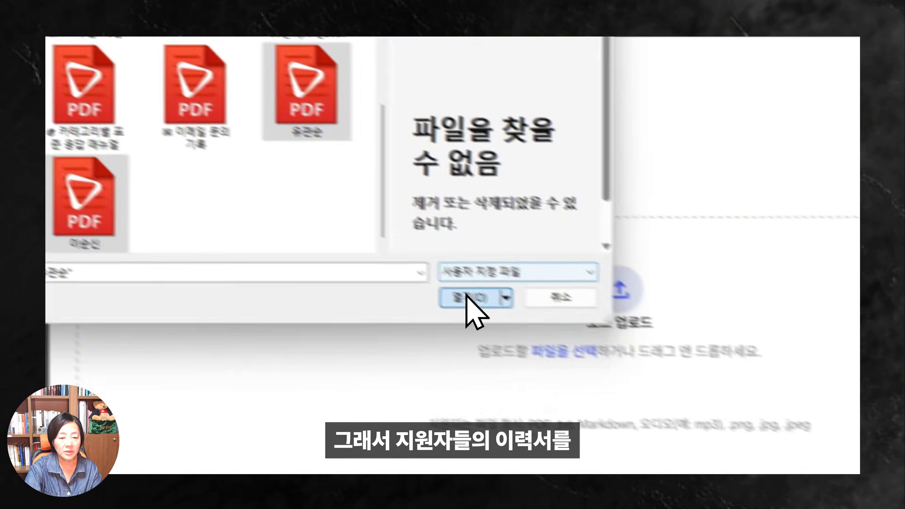
{"action": "left_click", "coordinate": [659, 388]}
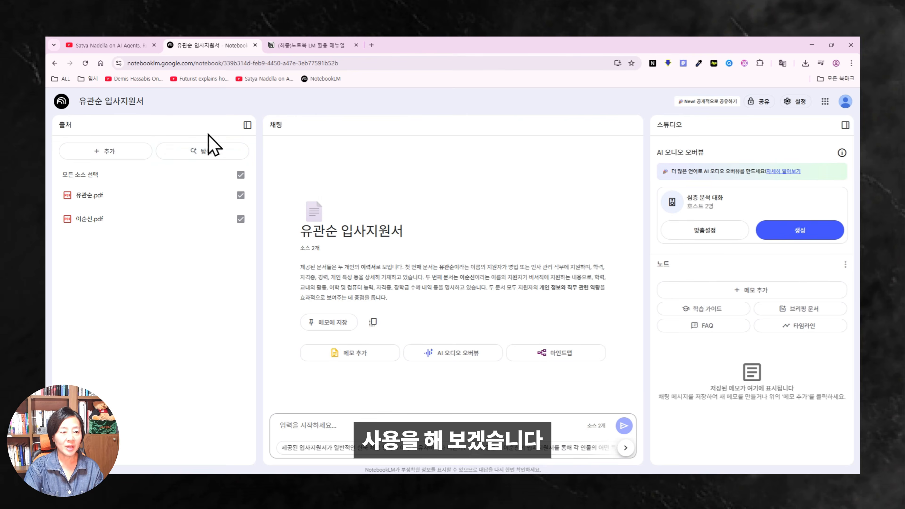
Retitle the notebook 채용 프로세스 자동화 and send the pasted résumé-scoring prompt to chat.
{"action": "left_click_drag", "start_coordinate": [149, 104], "coordinate": [72, 98]}
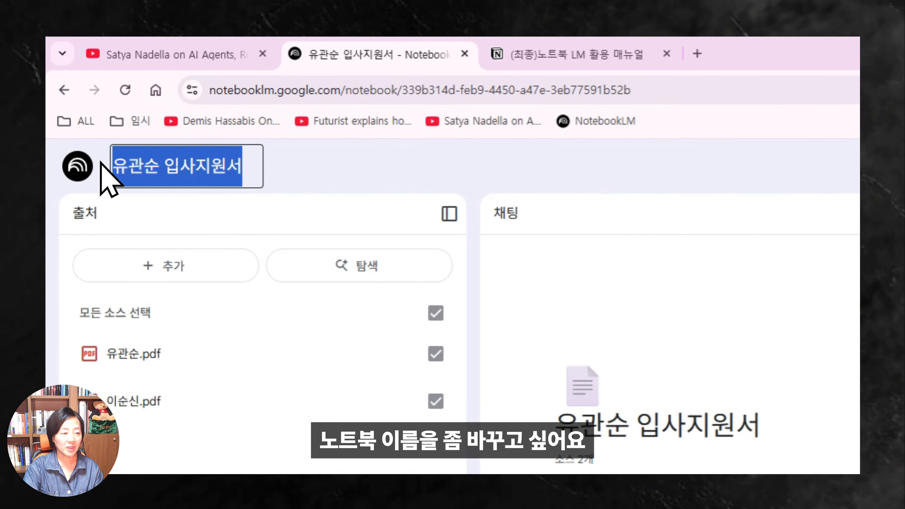
{"action": "key", "text": "ctrl+v"}
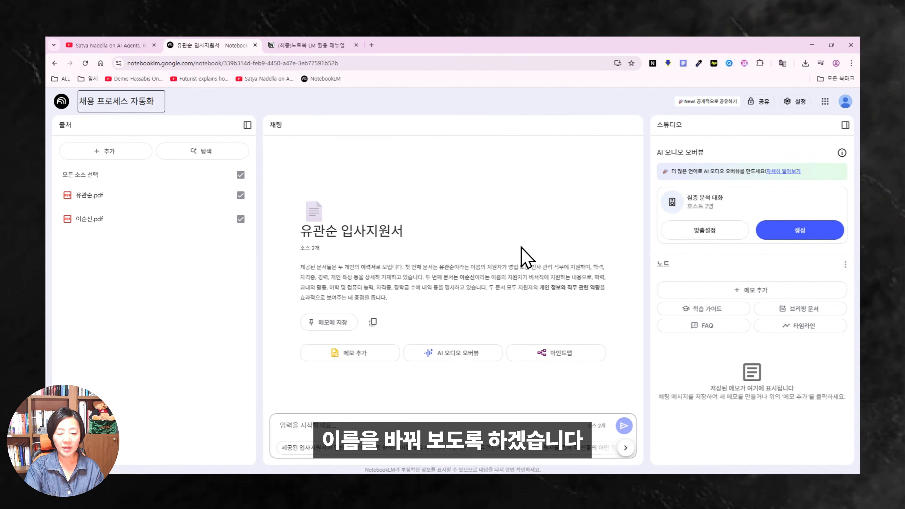
{"action": "left_click", "coordinate": [348, 428]}
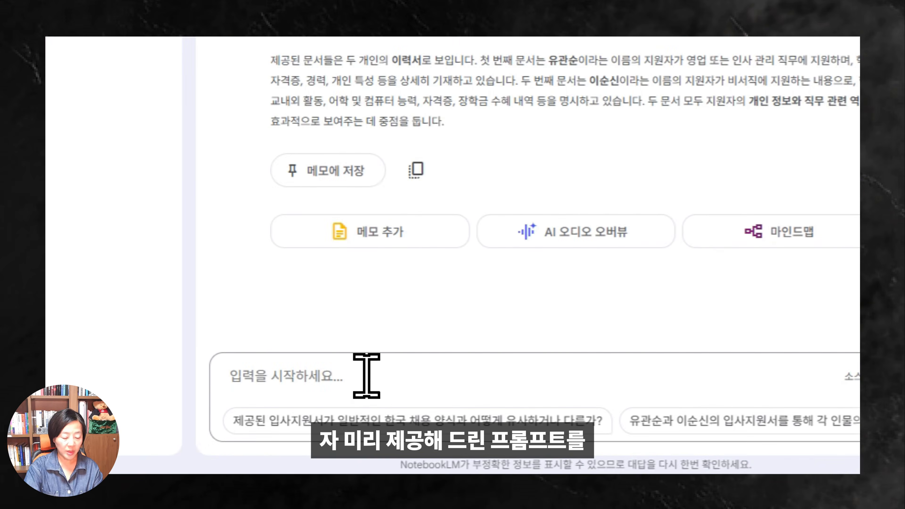
{"action": "key", "text": "ctrl+v"}
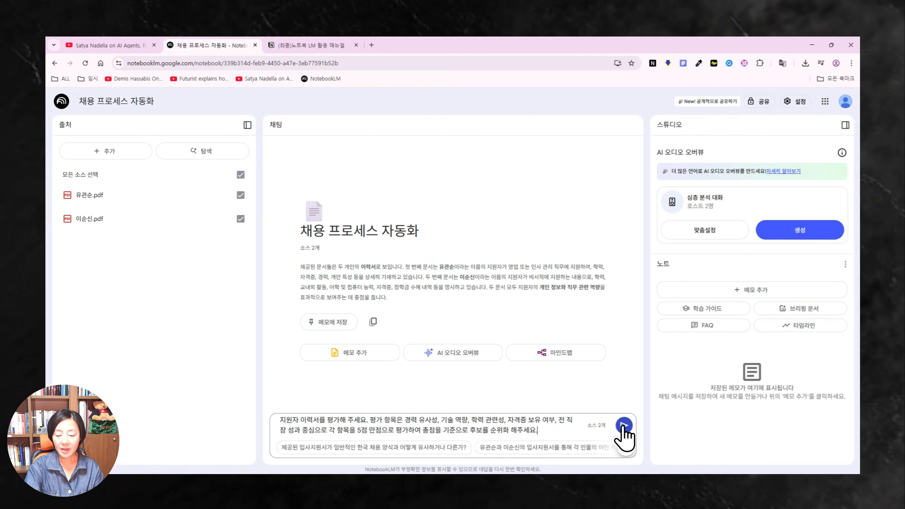
{"action": "left_click", "coordinate": [623, 426]}
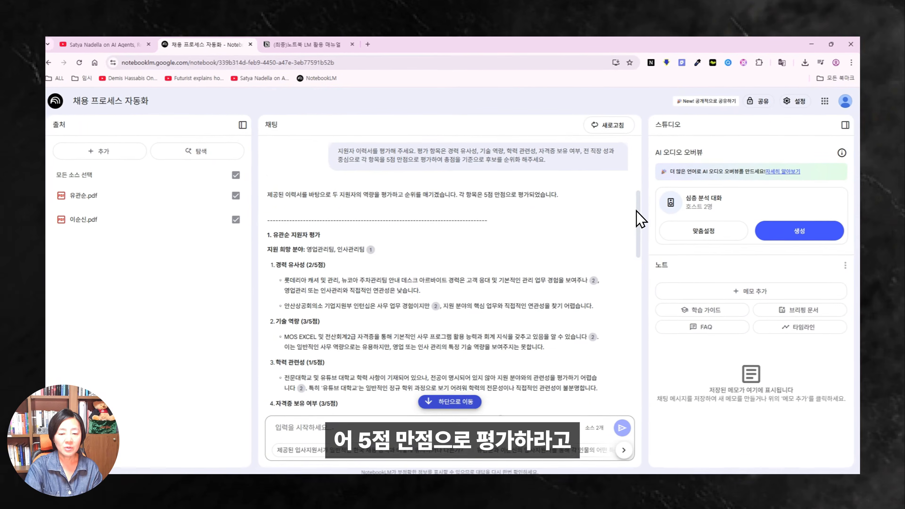
Read the applicants' scores (24/25 vs 10/25) and ranking, then scroll Notion to 고객 대응 챗봇.
{"action": "left_click_drag", "start_coordinate": [637, 211], "coordinate": [637, 275]}
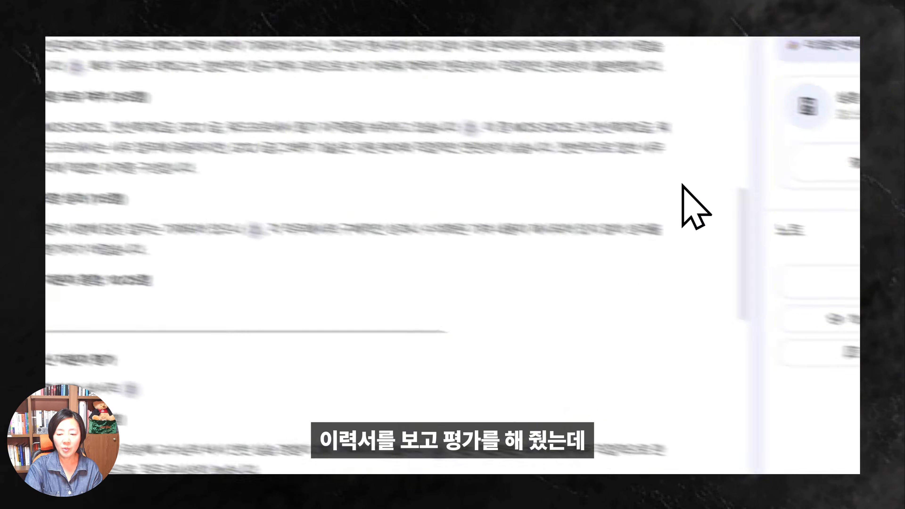
{"action": "left_click_drag", "start_coordinate": [746, 199], "coordinate": [721, 494]}
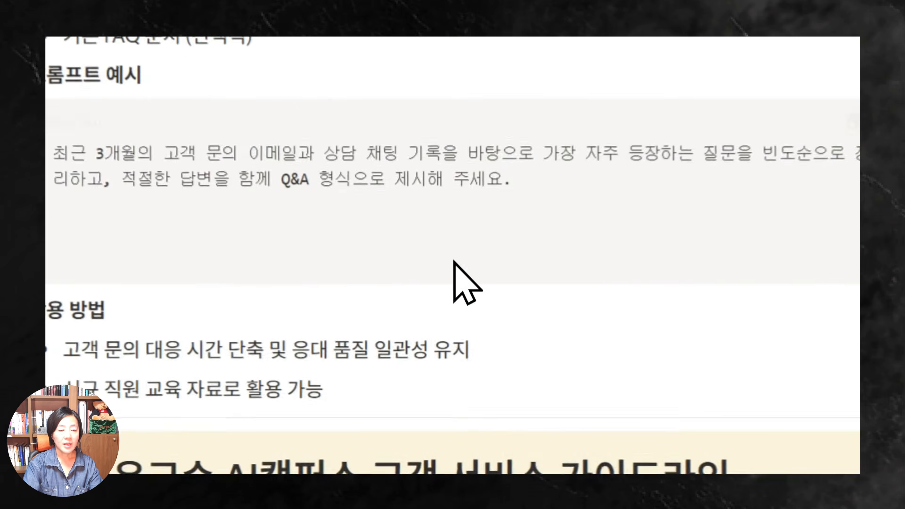
{"action": "scroll", "coordinate": [461, 283], "scroll_direction": "up", "scroll_amount": 5}
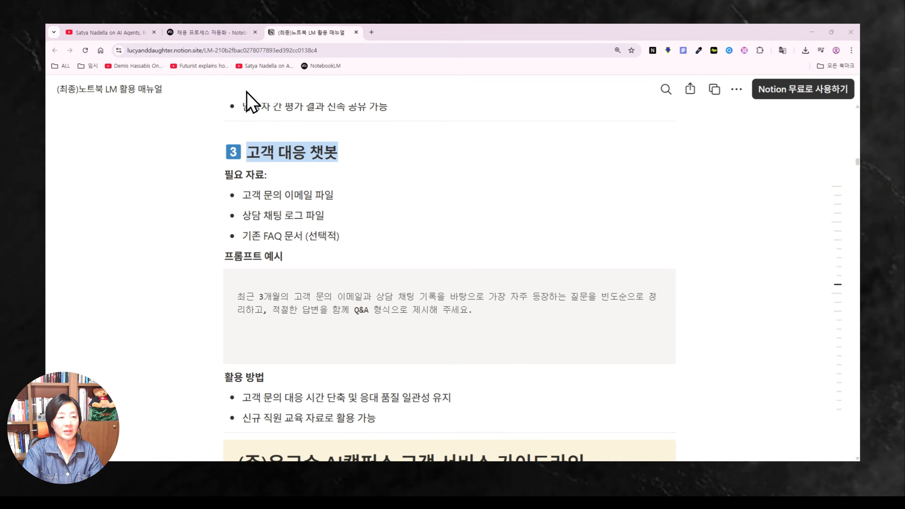
From the NotebookLM home, start another new notebook and bring up the file picker for sources.
{"action": "left_click", "coordinate": [221, 33]}
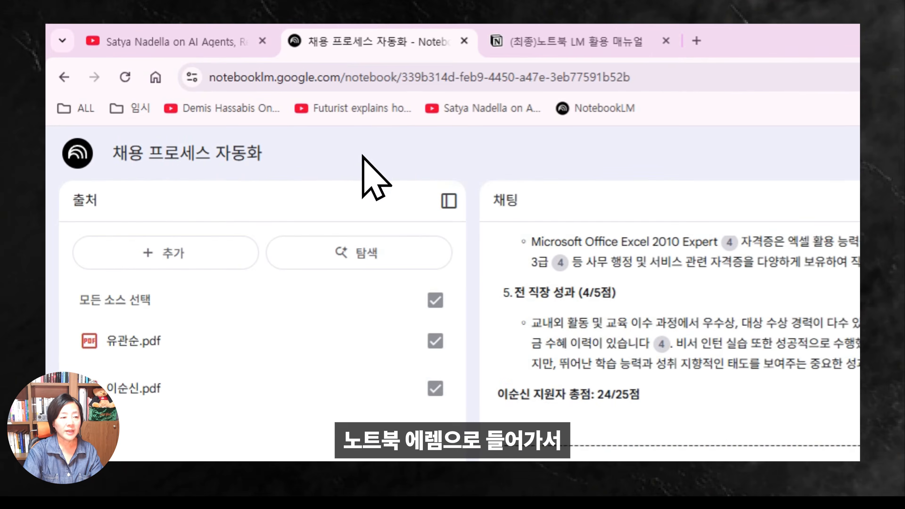
{"action": "left_click", "coordinate": [79, 154]}
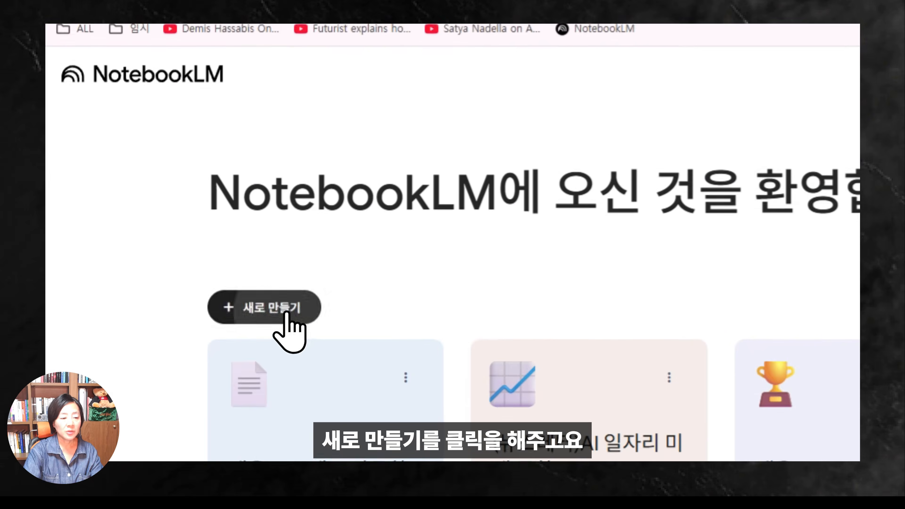
{"action": "left_click", "coordinate": [282, 342]}
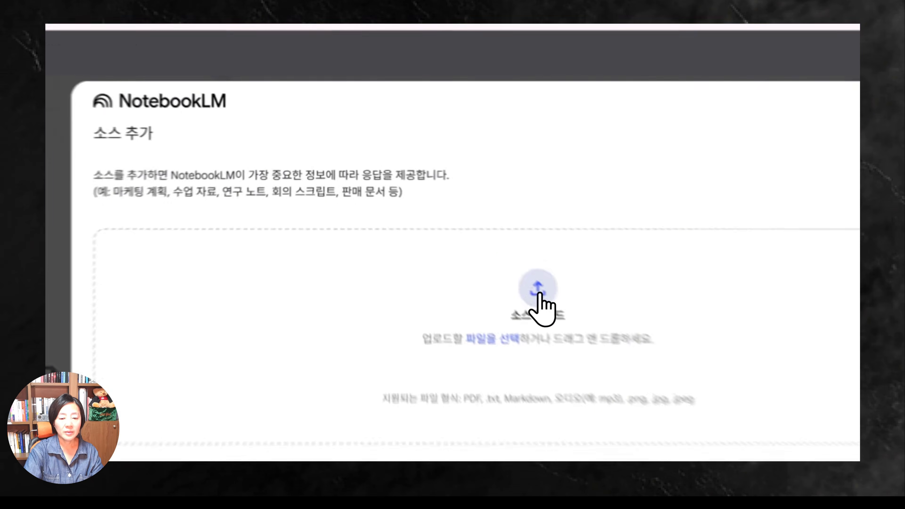
{"action": "left_click", "coordinate": [453, 234]}
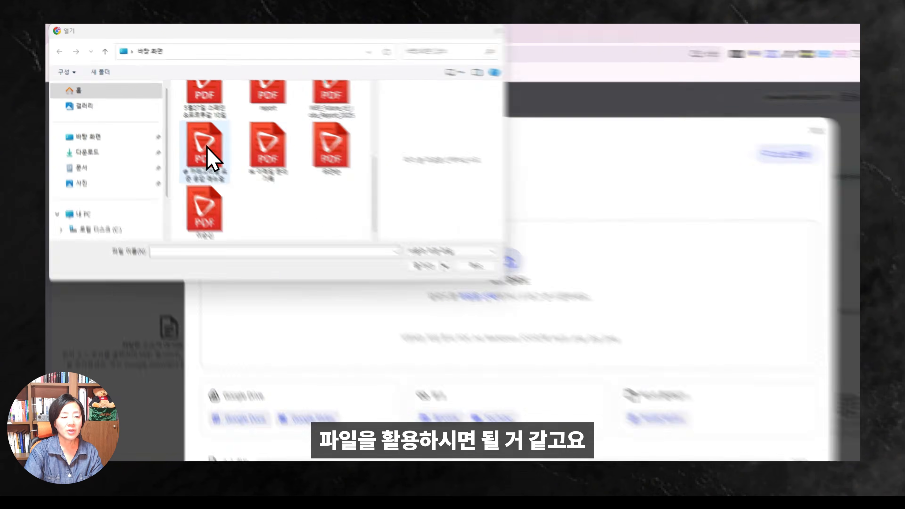
Upload the 카테고리별 표준 응답 매뉴얼 and 이메일 문의 기록 PDFs as sources.
{"action": "left_click", "coordinate": [187, 133]}
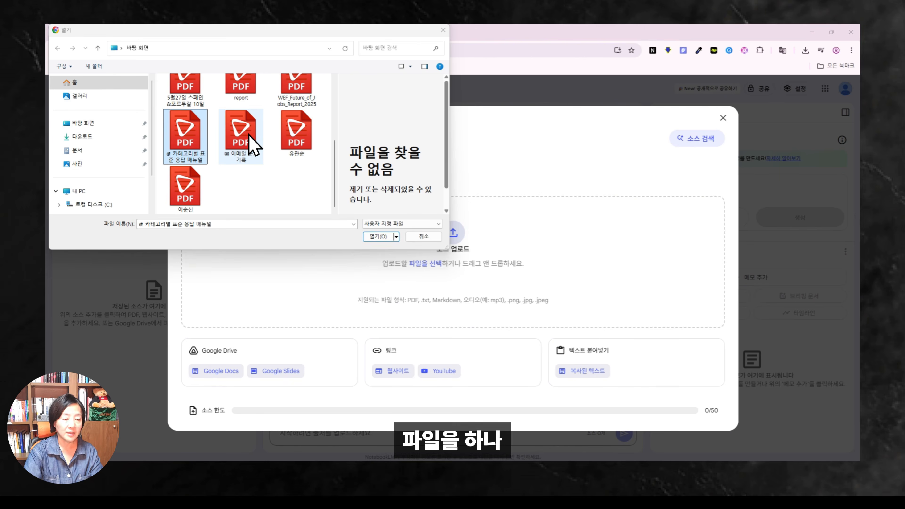
{"action": "left_click", "coordinate": [249, 141], "text": "ctrl"}
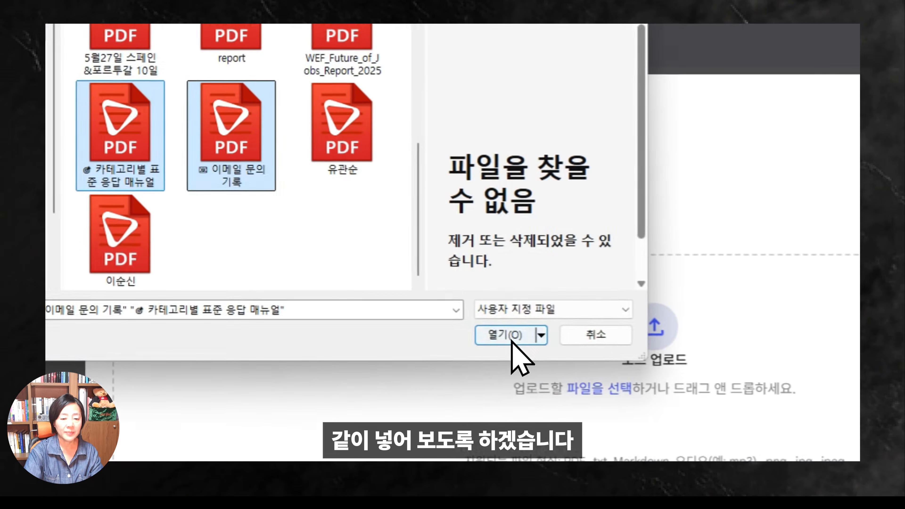
{"action": "left_click", "coordinate": [512, 340]}
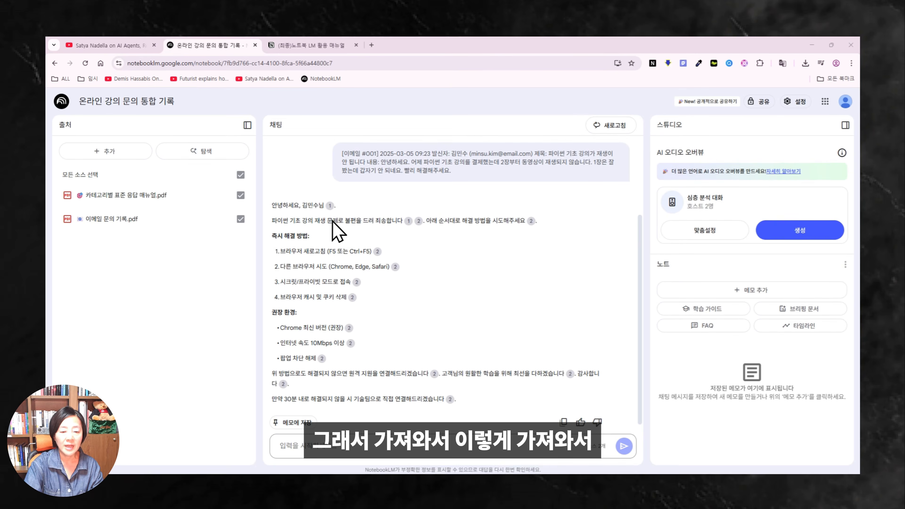
{"action": "mouse_move", "coordinate": [419, 221]}
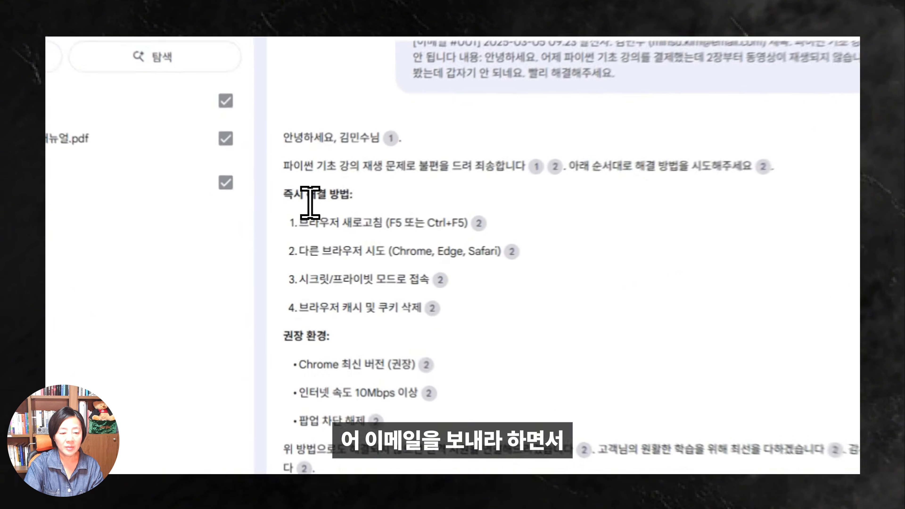
{"action": "left_click_drag", "start_coordinate": [309, 202], "coordinate": [464, 319]}
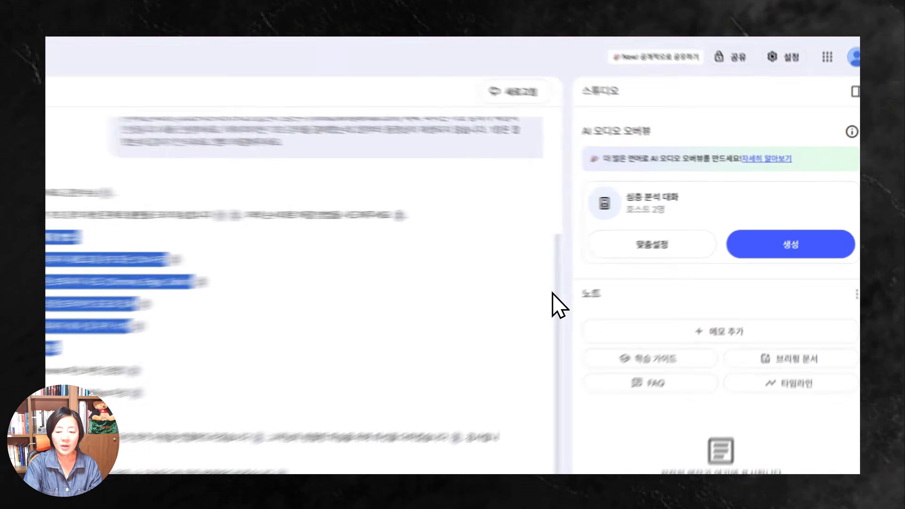
{"action": "scroll", "coordinate": [584, 278], "scroll_direction": "up", "scroll_amount": 3}
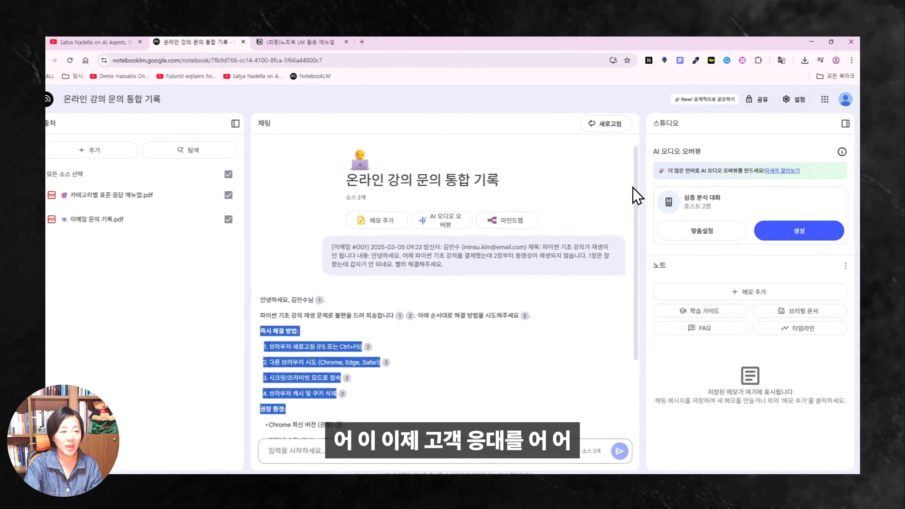
{"action": "scroll", "coordinate": [606, 200], "scroll_direction": "down", "scroll_amount": 5}
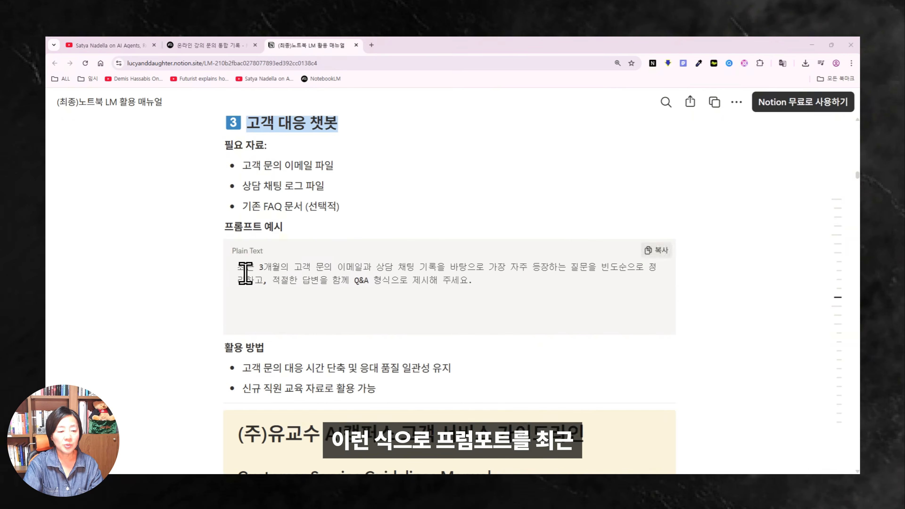
Copy Notion's 고객 대응 챗봇 example prompt and return to the 온라인 강의 문의 통합 기록 notebook.
{"action": "left_click_drag", "start_coordinate": [239, 267], "coordinate": [495, 282]}
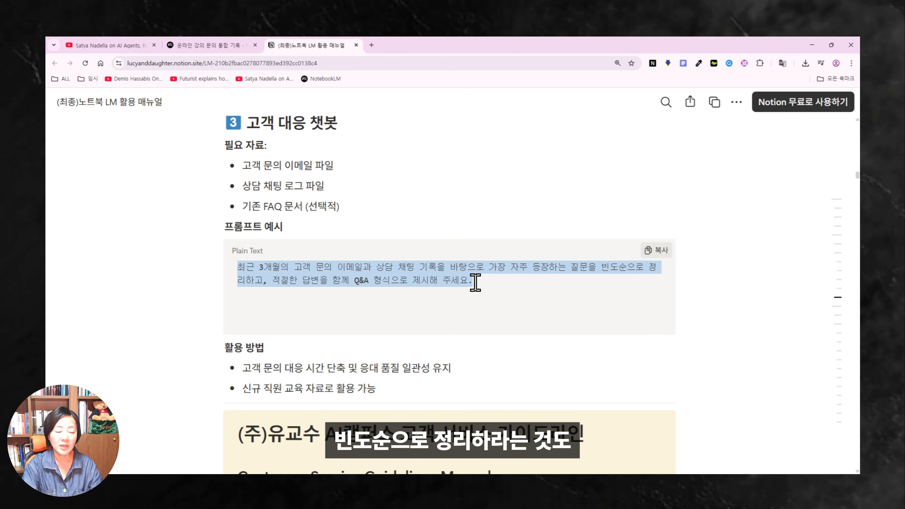
{"action": "key", "text": "ctrl+c"}
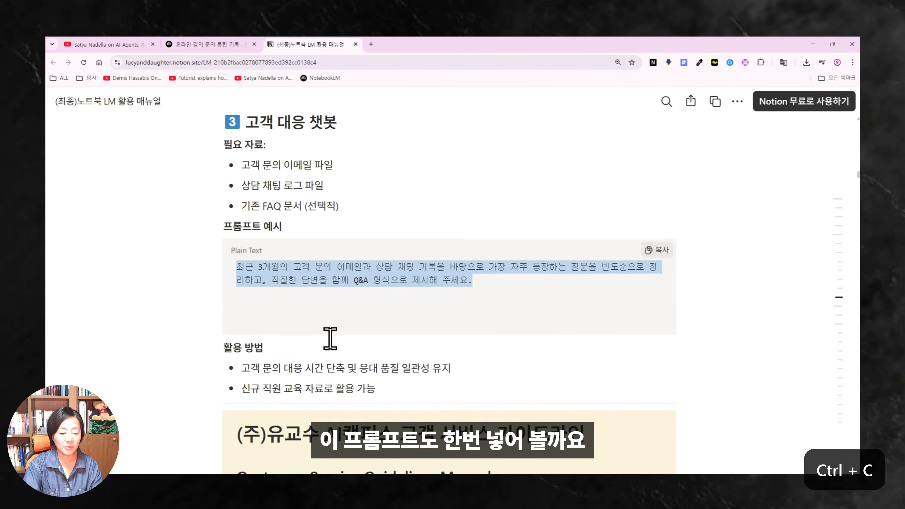
{"action": "left_click", "coordinate": [285, 484]}
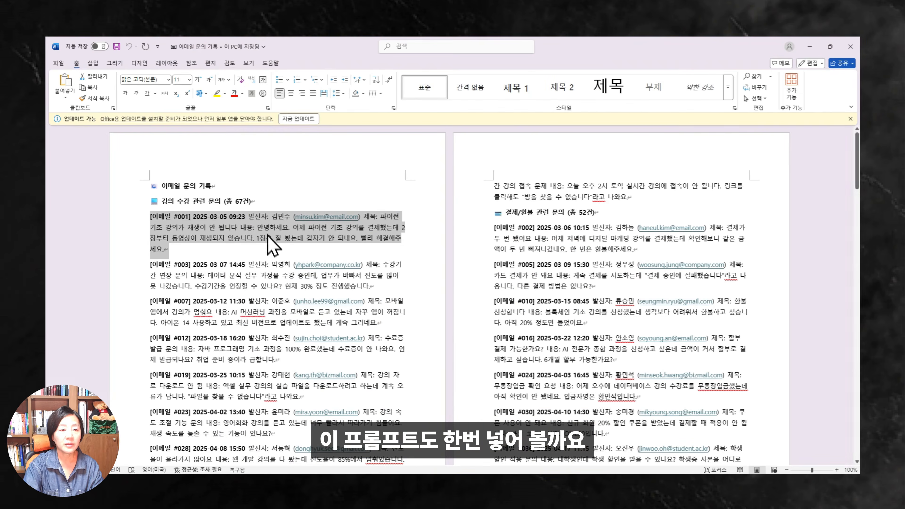
{"action": "left_click", "coordinate": [271, 479]}
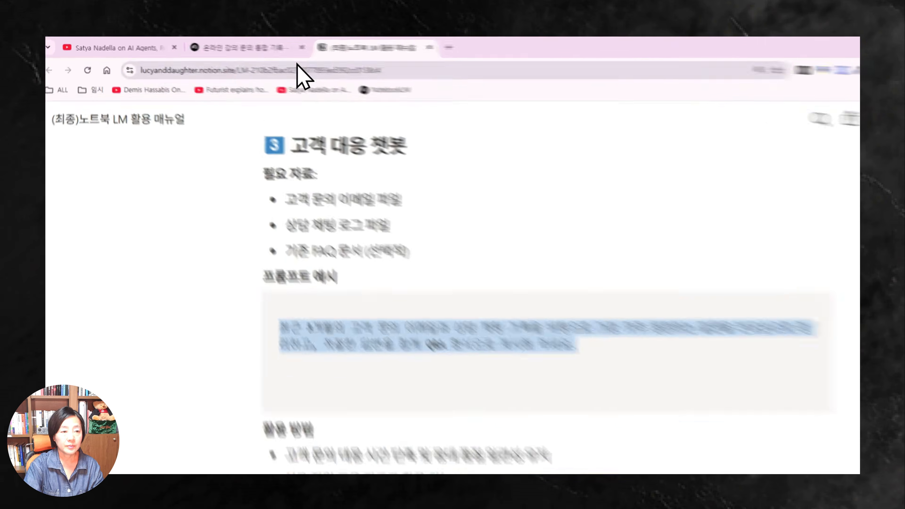
{"action": "left_click", "coordinate": [240, 46]}
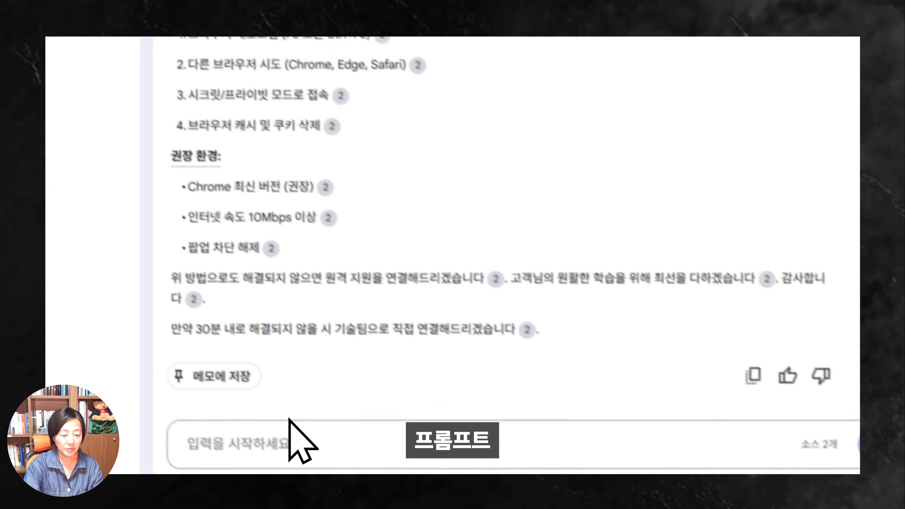
Send the pasted frequent-inquiries Q&A prompt to the notebook chat.
{"action": "left_click", "coordinate": [287, 451]}
{"action": "key", "text": "ctrl+v"}
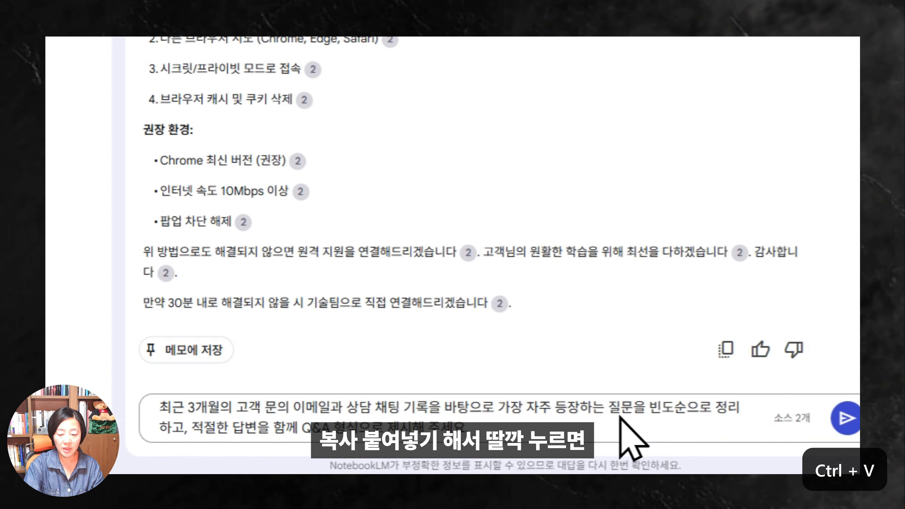
{"action": "left_click", "coordinate": [845, 418]}
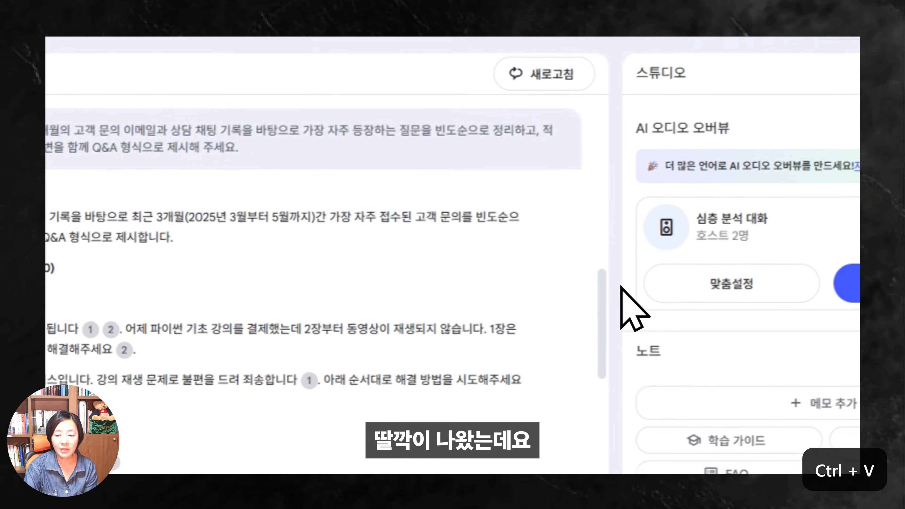
{"action": "scroll", "coordinate": [603, 321], "scroll_direction": "down", "scroll_amount": 3}
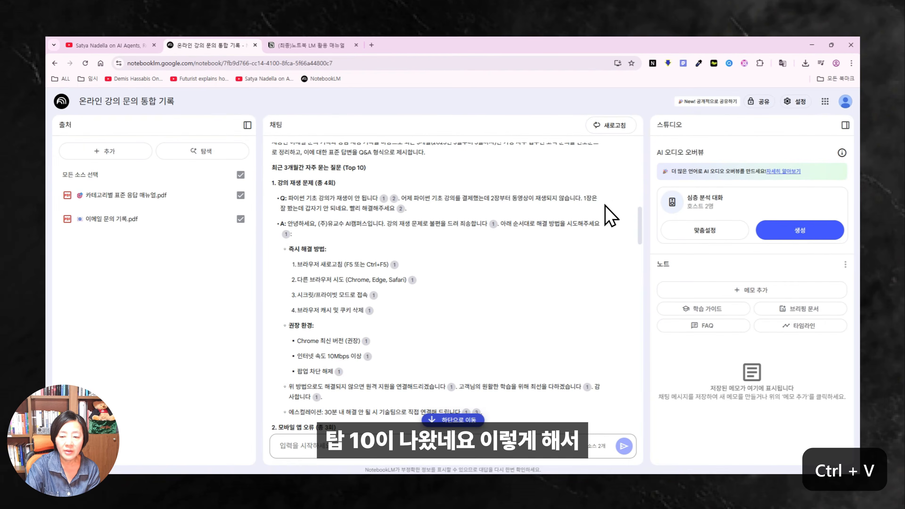
{"action": "left_click_drag", "start_coordinate": [641, 222], "coordinate": [637, 294]}
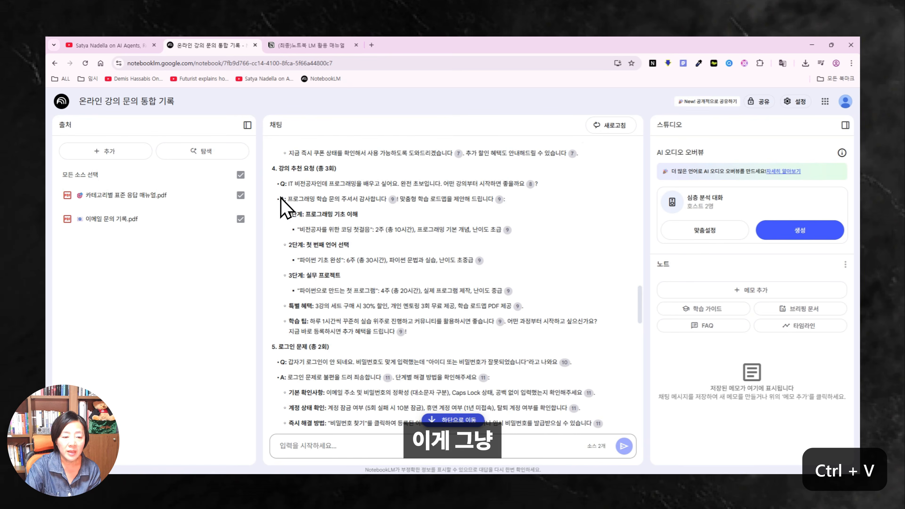
Highlight parts of the course-recommendation answer while reviewing the generated Q&A list.
{"action": "left_click_drag", "start_coordinate": [280, 199], "coordinate": [476, 200]}
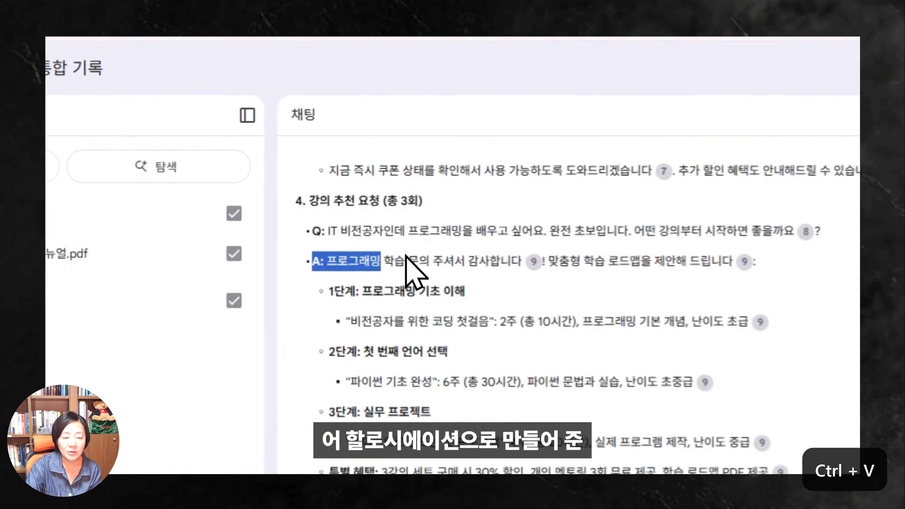
{"action": "left_click_drag", "start_coordinate": [608, 226], "coordinate": [712, 360]}
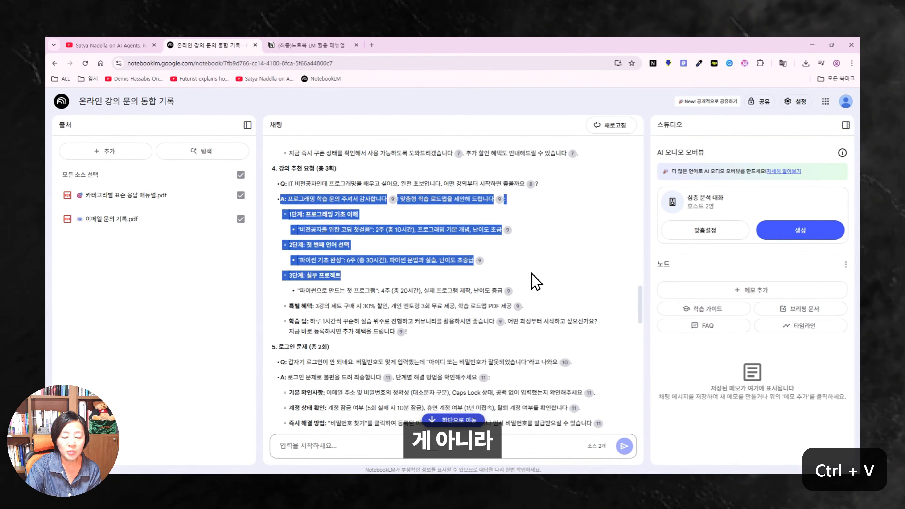
{"action": "left_click", "coordinate": [306, 236]}
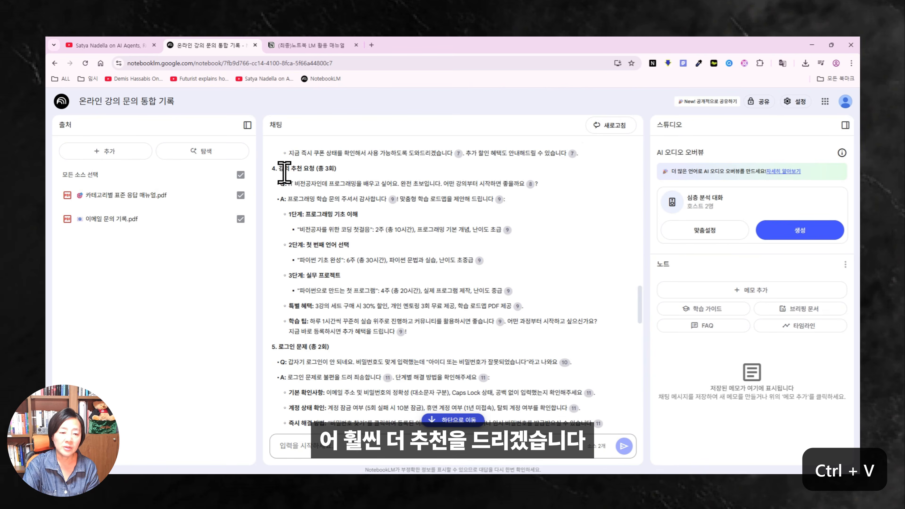
{"action": "left_click_drag", "start_coordinate": [285, 171], "coordinate": [401, 189]}
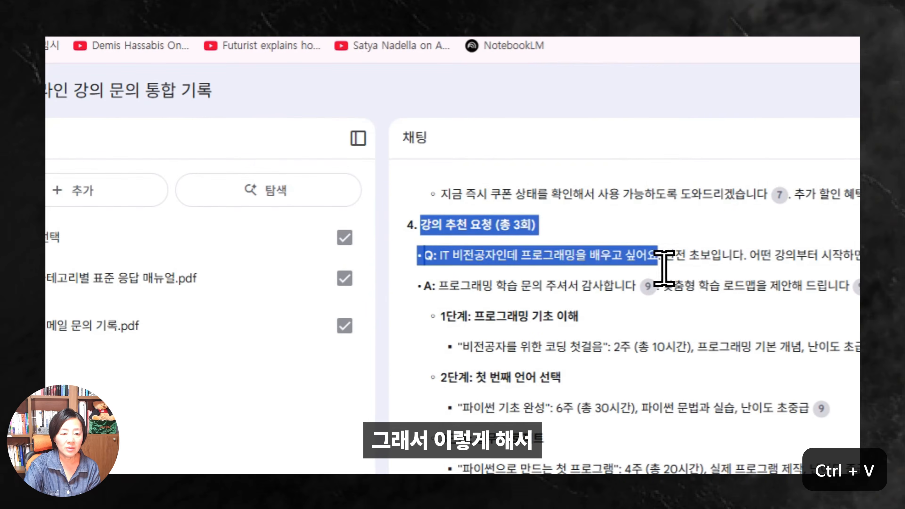
{"action": "left_click", "coordinate": [483, 301]}
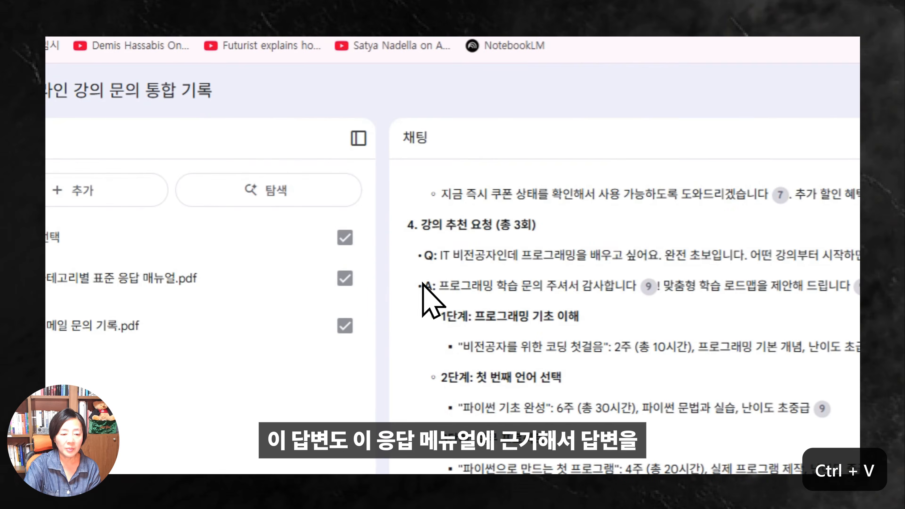
{"action": "left_click_drag", "start_coordinate": [423, 286], "coordinate": [459, 294]}
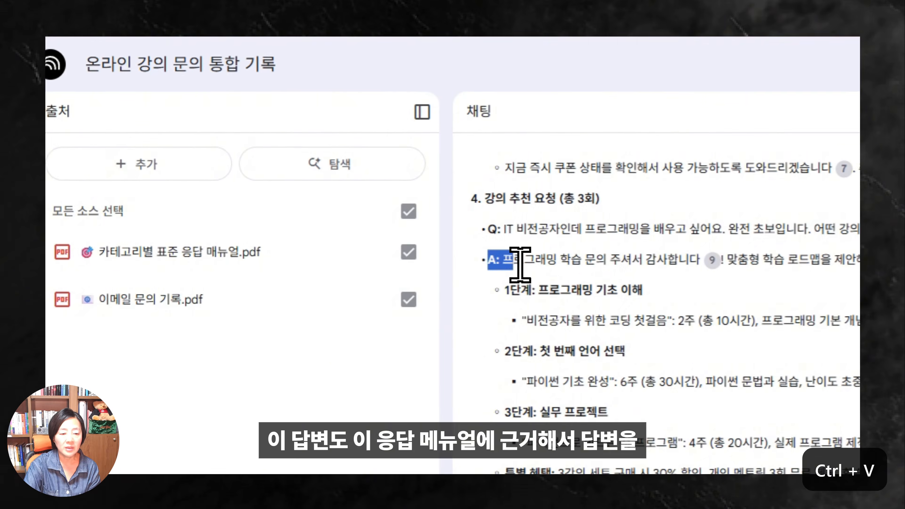
{"action": "left_click", "coordinate": [424, 283]}
{"action": "left_click_drag", "start_coordinate": [490, 259], "coordinate": [382, 231]}
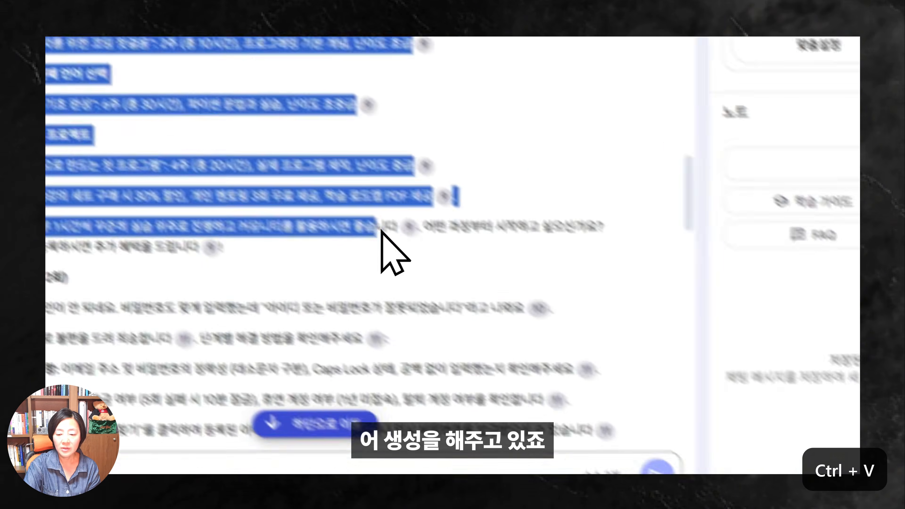
{"action": "left_click_drag", "start_coordinate": [621, 160], "coordinate": [612, 232]}
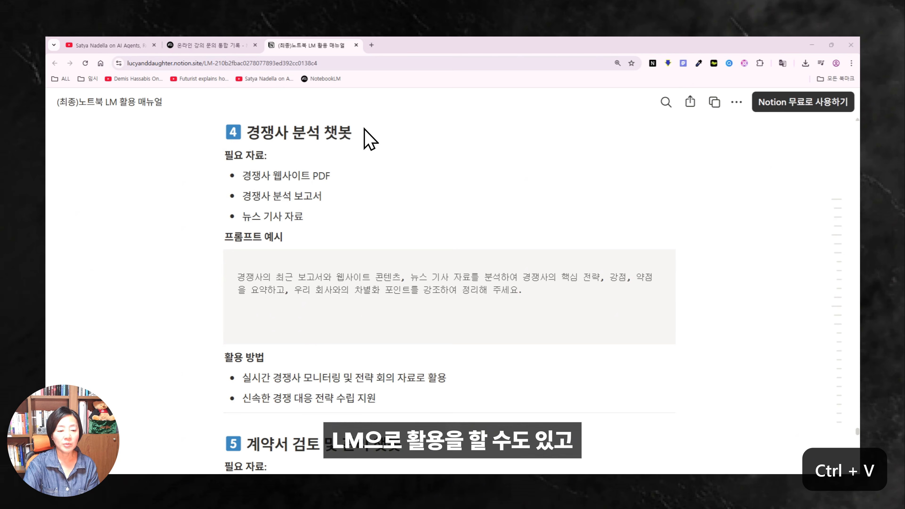
Scroll the Notion manual past sections 5 and 6 to the 노트북 LM 개인 활용 사례 heading.
{"action": "scroll", "coordinate": [306, 328], "scroll_direction": "down", "scroll_amount": 3}
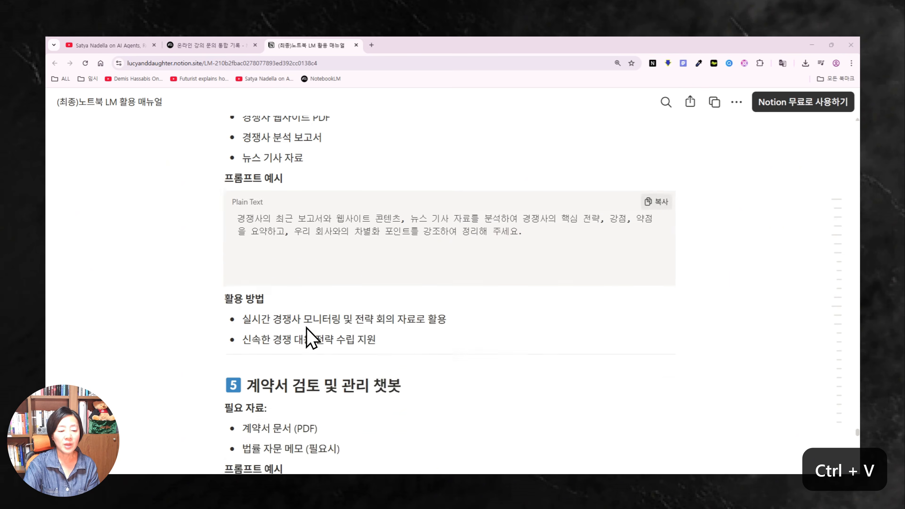
{"action": "scroll", "coordinate": [289, 323], "scroll_direction": "down", "scroll_amount": 2}
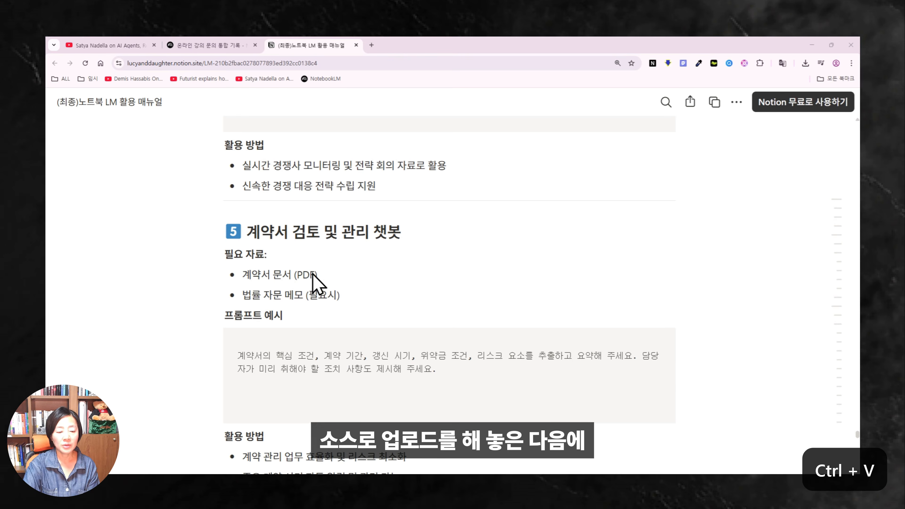
{"action": "scroll", "coordinate": [410, 268], "scroll_direction": "down", "scroll_amount": 1}
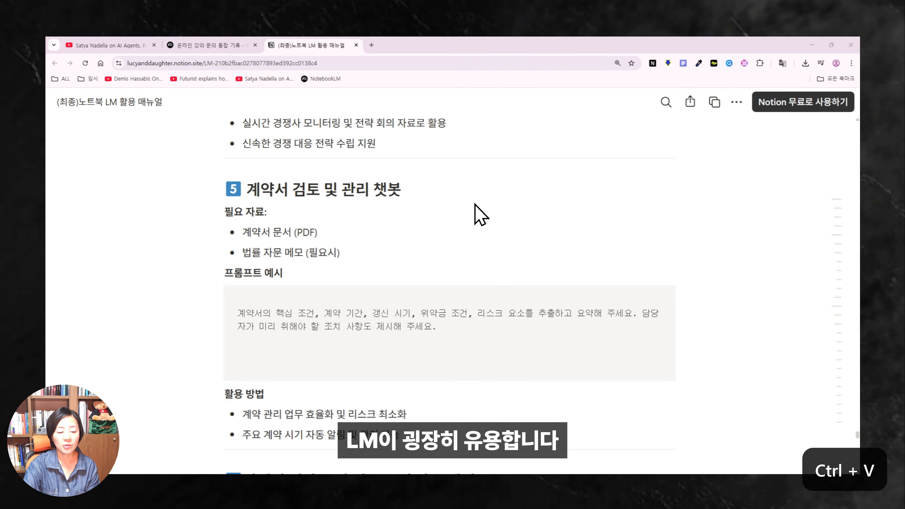
{"action": "scroll", "coordinate": [475, 204], "scroll_direction": "down", "scroll_amount": 4}
{"action": "scroll", "coordinate": [381, 205], "scroll_direction": "down", "scroll_amount": 4}
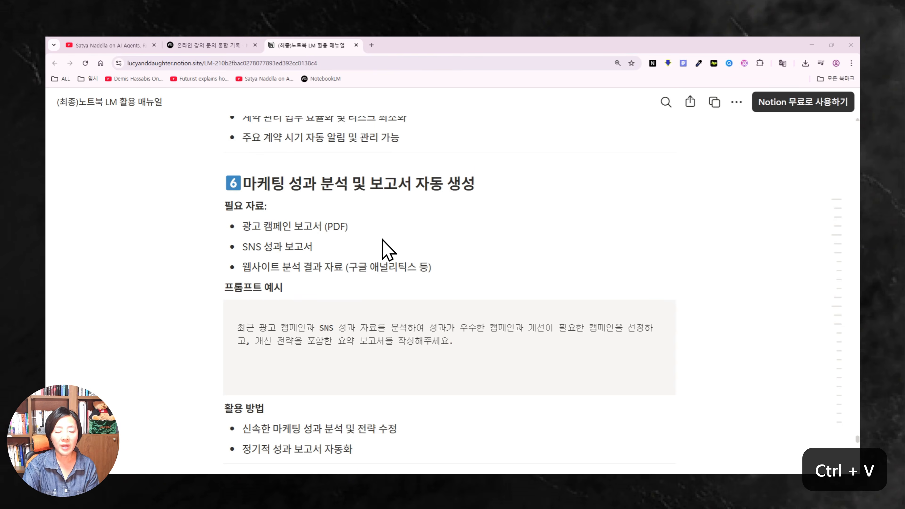
{"action": "scroll", "coordinate": [398, 247], "scroll_direction": "down", "scroll_amount": 2}
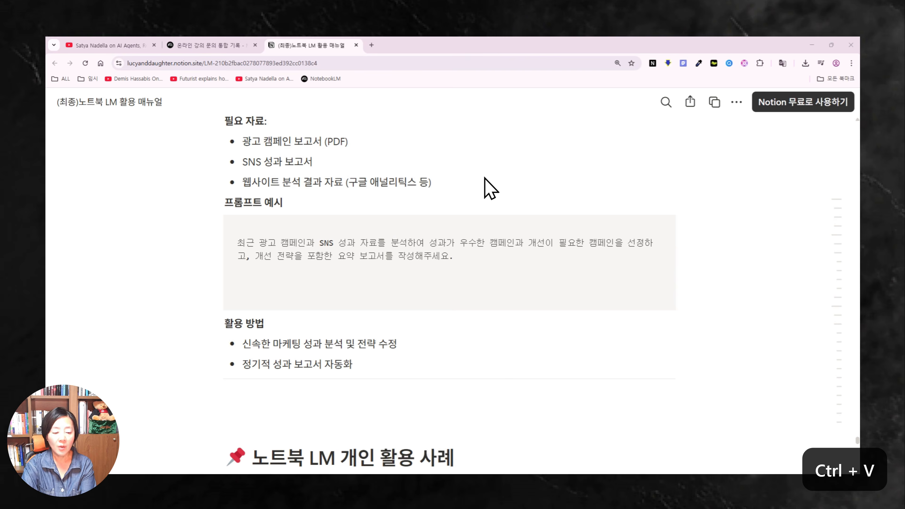
{"action": "scroll", "coordinate": [488, 187], "scroll_direction": "down", "scroll_amount": 3}
{"action": "scroll", "coordinate": [501, 214], "scroll_direction": "down", "scroll_amount": 3}
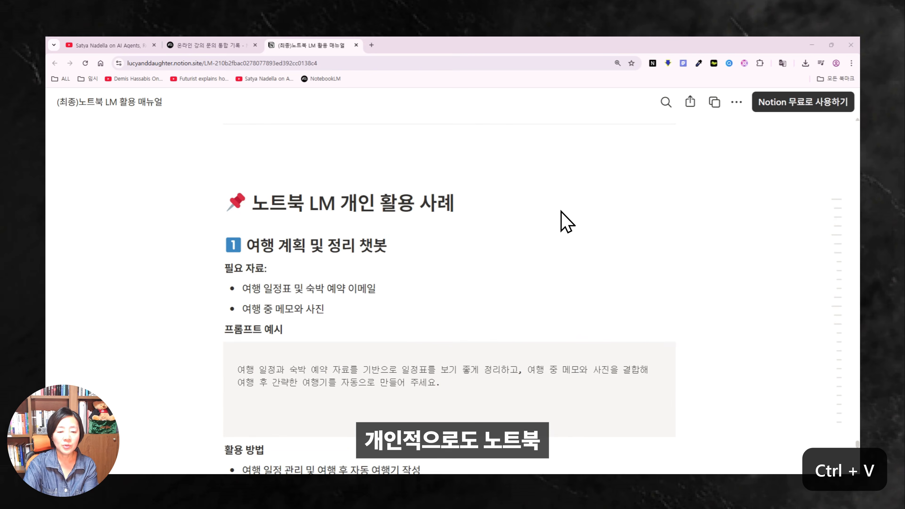
Scroll through the 여행 계획 및 정리 챗봇 example in the Notion manual.
{"action": "scroll", "coordinate": [567, 222], "scroll_direction": "down", "scroll_amount": 1}
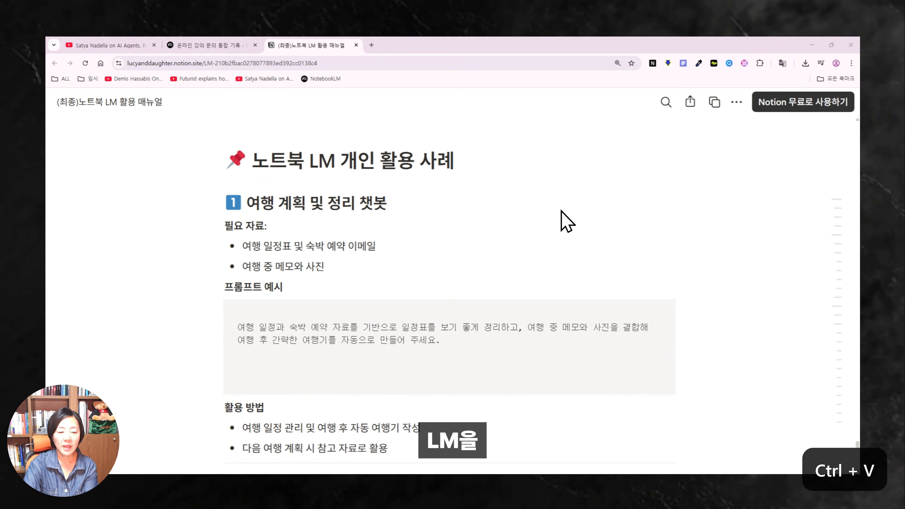
{"action": "scroll", "coordinate": [567, 221], "scroll_direction": "down", "scroll_amount": 1}
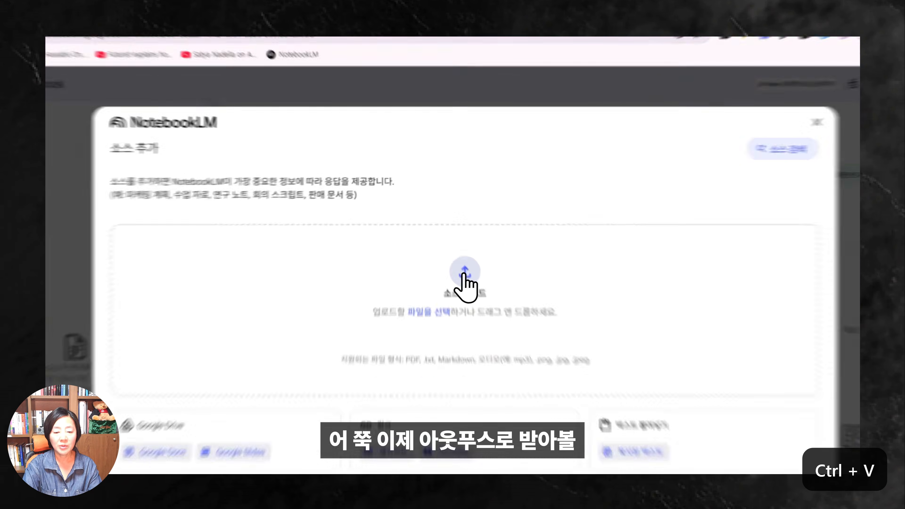
Upload the France and 5월27일 스페인&포르투갈 10일 tour PDFs, then paste and send the itinerary prompt.
{"action": "left_click", "coordinate": [453, 246]}
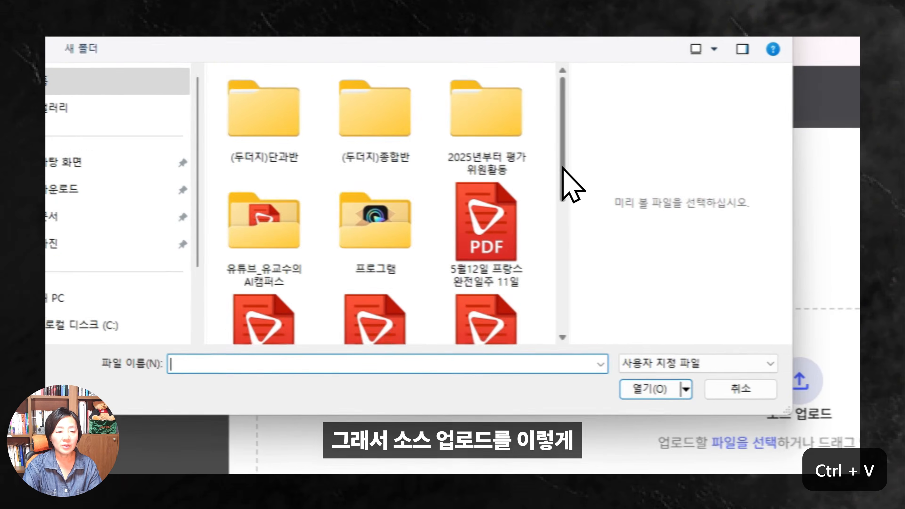
{"action": "left_click_drag", "start_coordinate": [256, 117], "coordinate": [256, 133]}
{"action": "left_click_drag", "start_coordinate": [189, 92], "coordinate": [184, 86]}
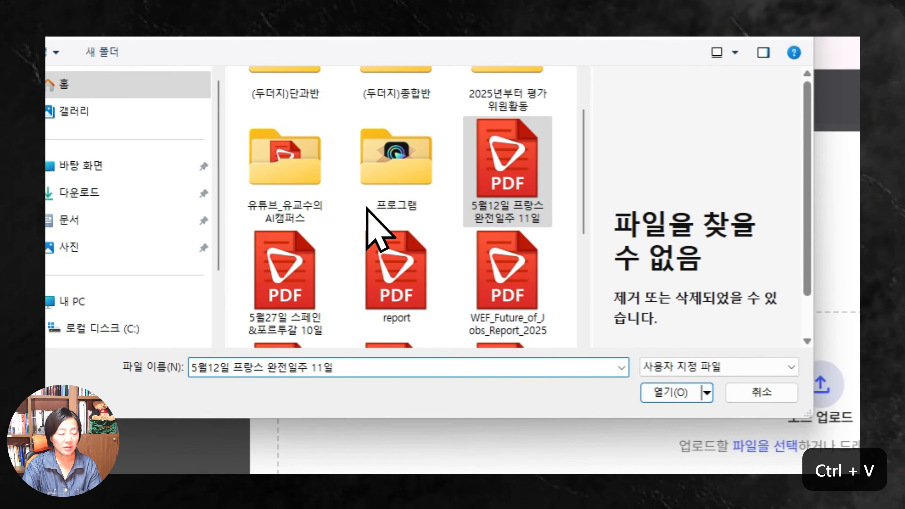
{"action": "left_click", "coordinate": [270, 285], "text": "ctrl"}
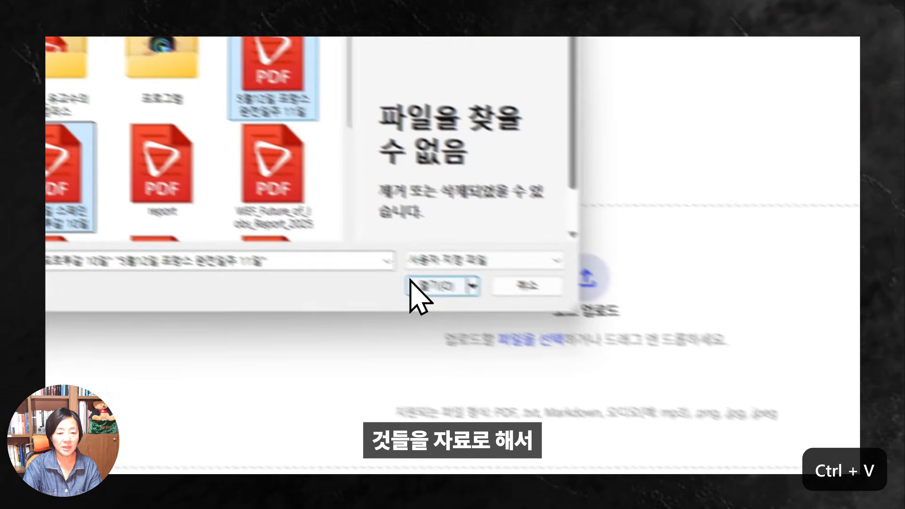
{"action": "left_click", "coordinate": [663, 393]}
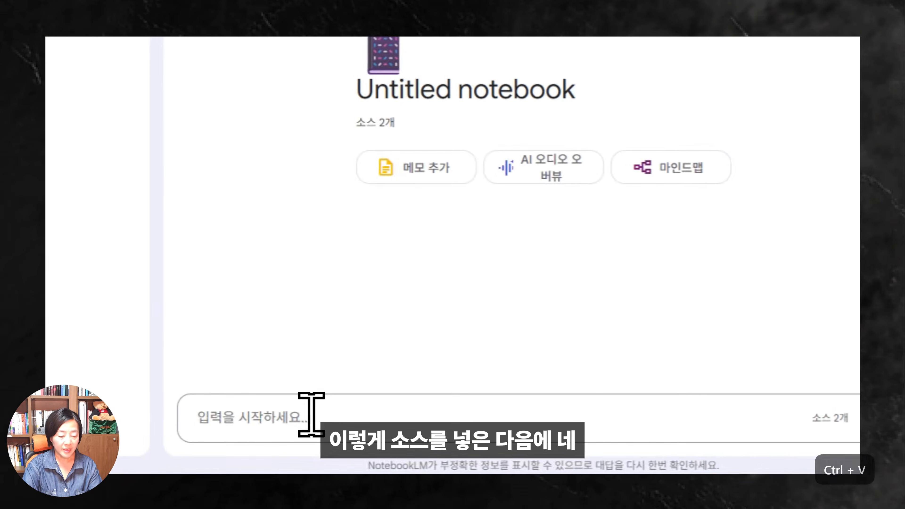
{"action": "type", "text": "여행 일정과 숙박 예약 자료를 기반으로 일정표를 보기 좋게 정리"}
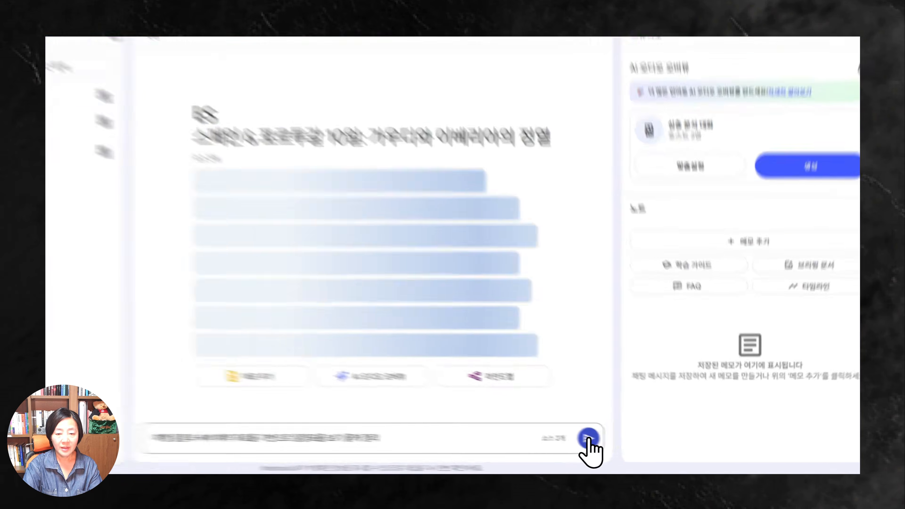
{"action": "left_click", "coordinate": [624, 446]}
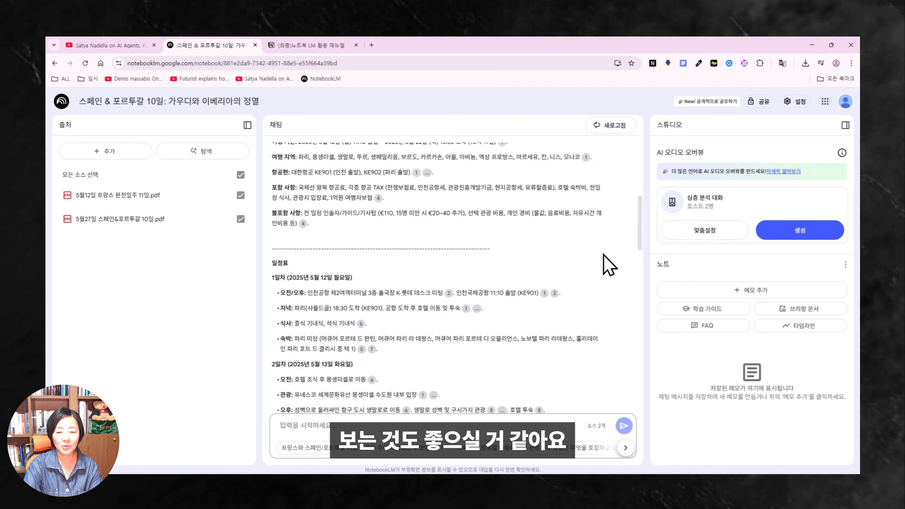
Scroll through the generated day-by-day itinerary answer in the chat panel.
{"action": "scroll", "coordinate": [638, 246], "scroll_direction": "up", "scroll_amount": 10}
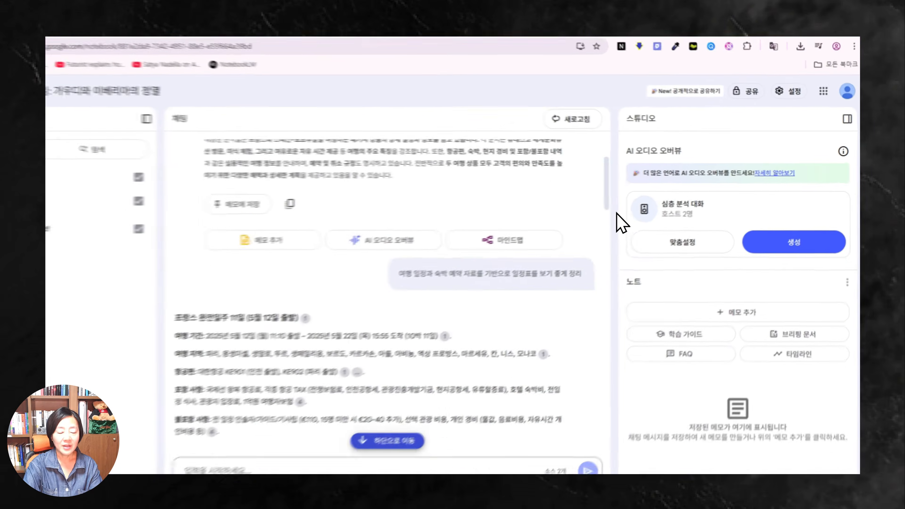
{"action": "scroll", "coordinate": [647, 228], "scroll_direction": "down", "scroll_amount": 10}
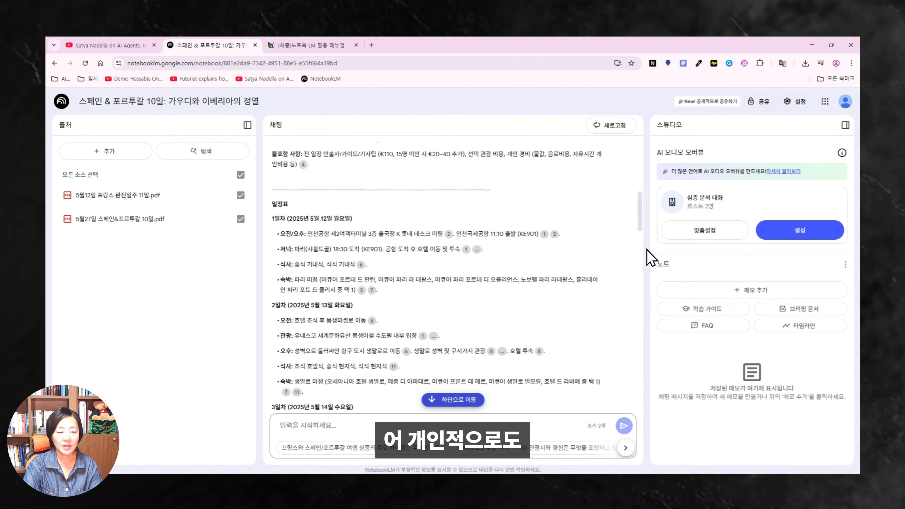
{"action": "scroll", "coordinate": [647, 256], "scroll_direction": "down", "scroll_amount": 4}
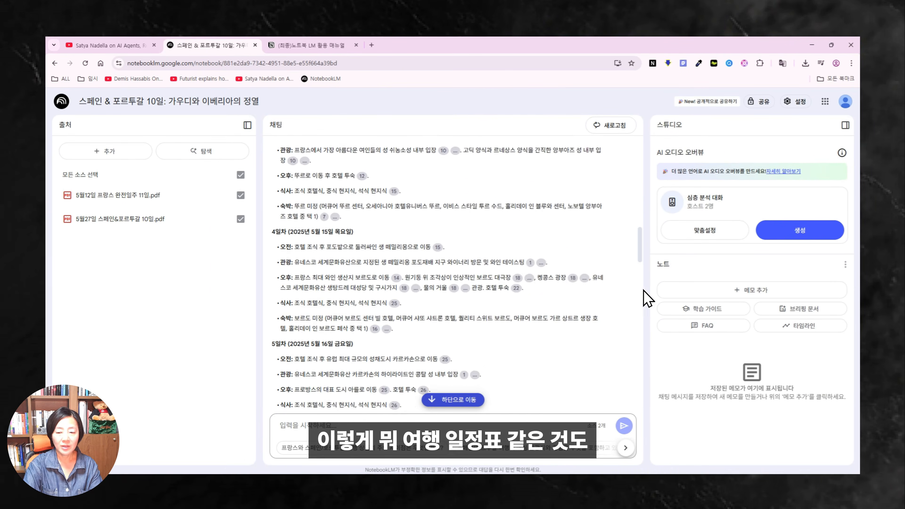
{"action": "scroll", "coordinate": [638, 332], "scroll_direction": "down", "scroll_amount": 5}
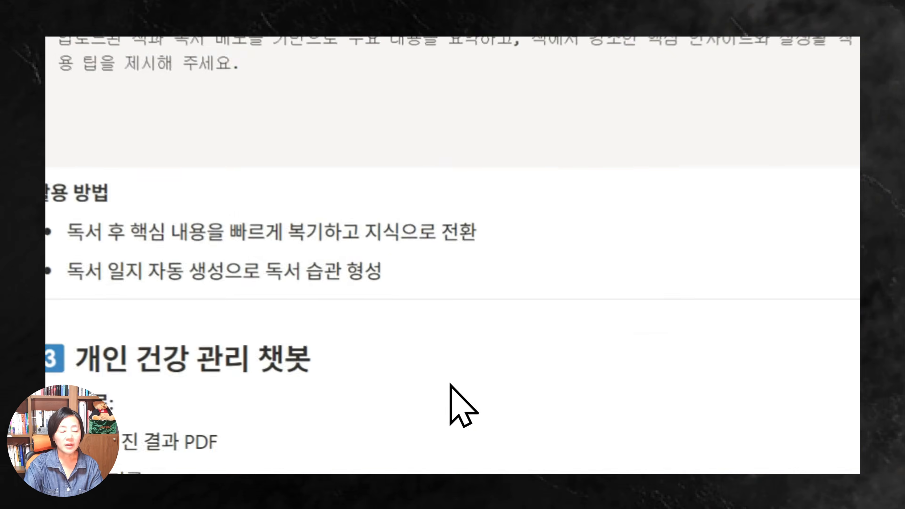
{"action": "scroll", "coordinate": [445, 250], "scroll_direction": "up", "scroll_amount": 8}
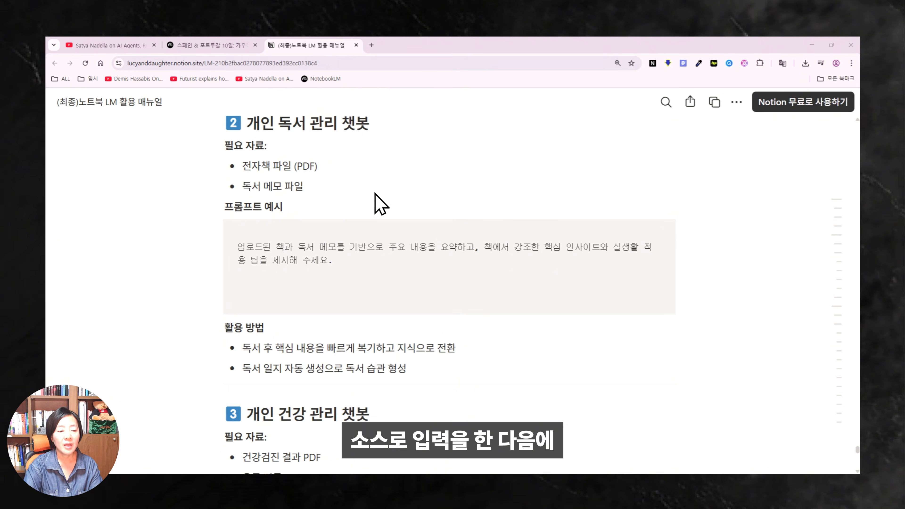
Scroll the Notion guide past sections 3 and 4 down to section 5, '외국어 학습 개인 튜터 챗봇'.
{"action": "scroll", "coordinate": [394, 205], "scroll_direction": "down", "scroll_amount": 5}
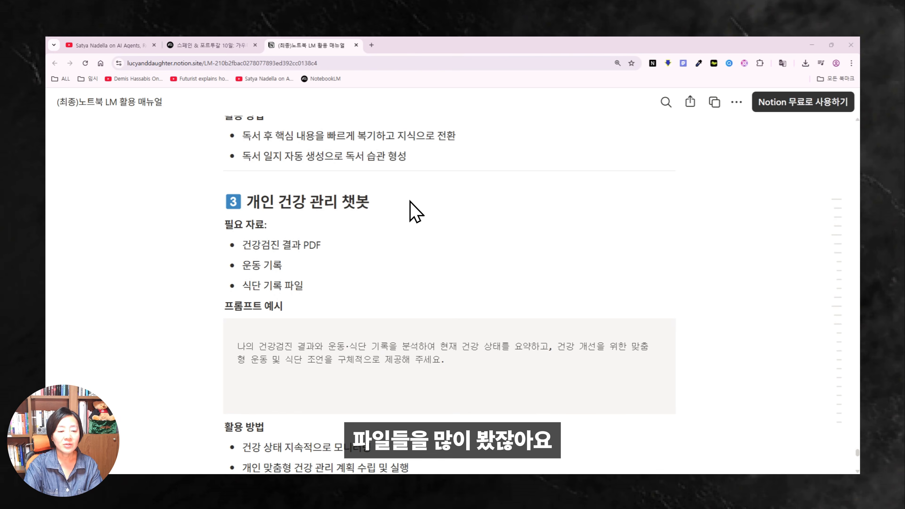
{"action": "scroll", "coordinate": [411, 209], "scroll_direction": "down", "scroll_amount": 2}
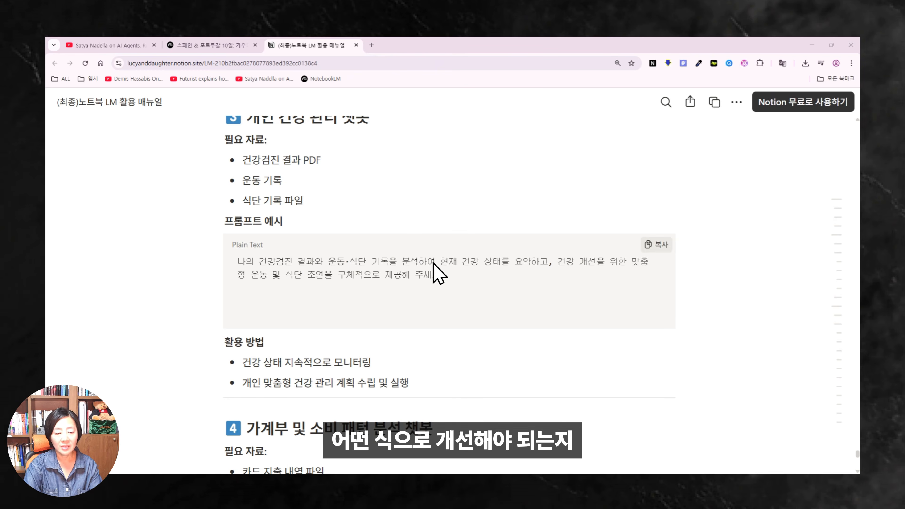
{"action": "scroll", "coordinate": [471, 264], "scroll_direction": "down", "scroll_amount": 4}
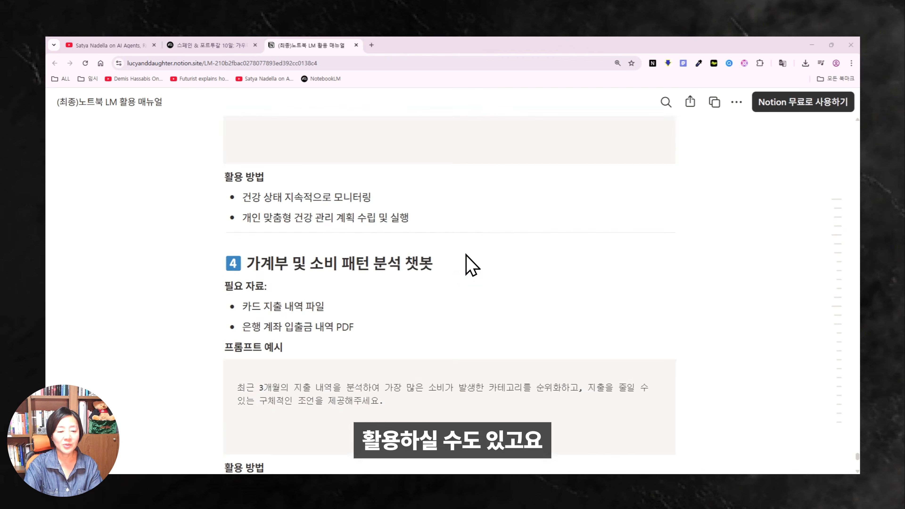
{"action": "scroll", "coordinate": [471, 265], "scroll_direction": "down", "scroll_amount": 2}
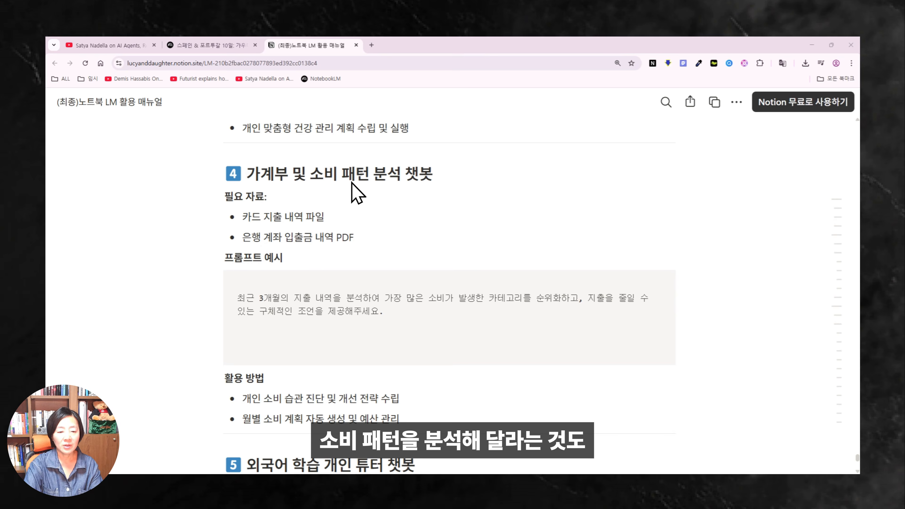
{"action": "scroll", "coordinate": [545, 218], "scroll_direction": "down", "scroll_amount": 3}
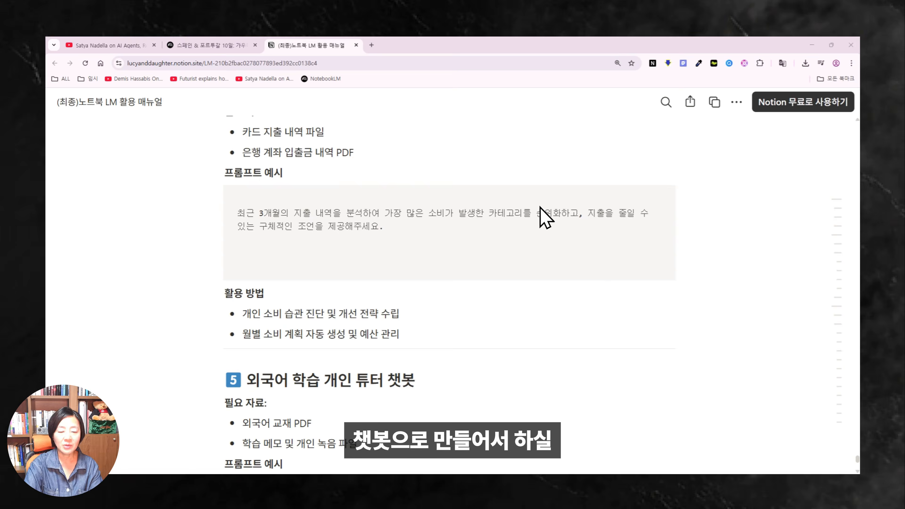
{"action": "scroll", "coordinate": [554, 310], "scroll_direction": "down", "scroll_amount": 4}
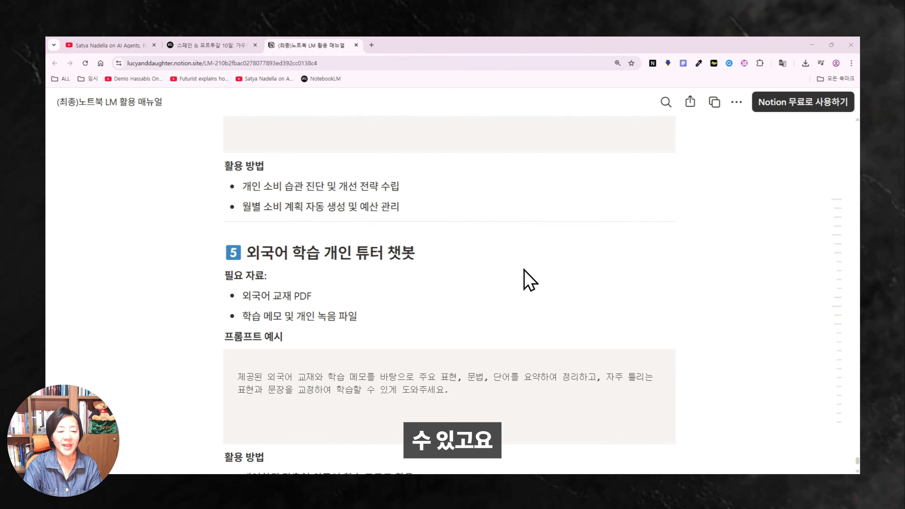